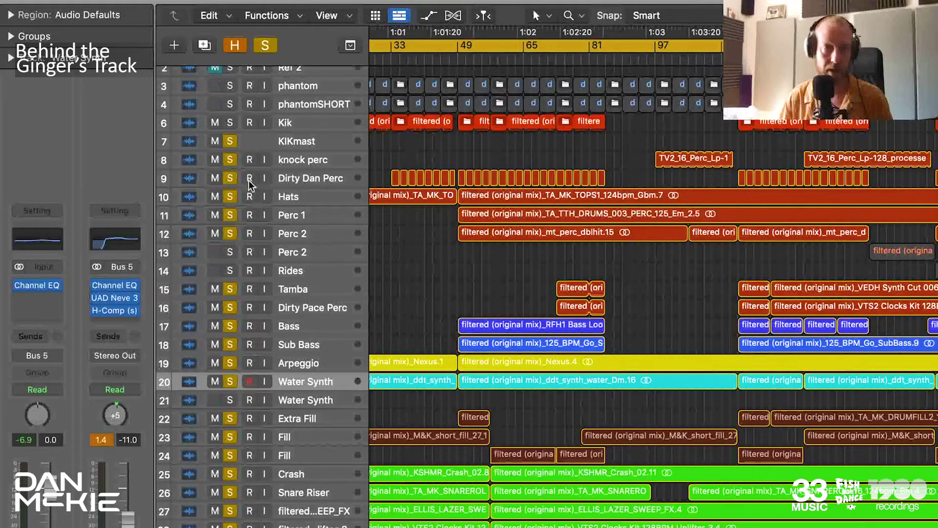
# Clear all existing solos, and solo the tracks from Hats downward except Rides.
pyautogui.press('ctrl+alt+super+s')
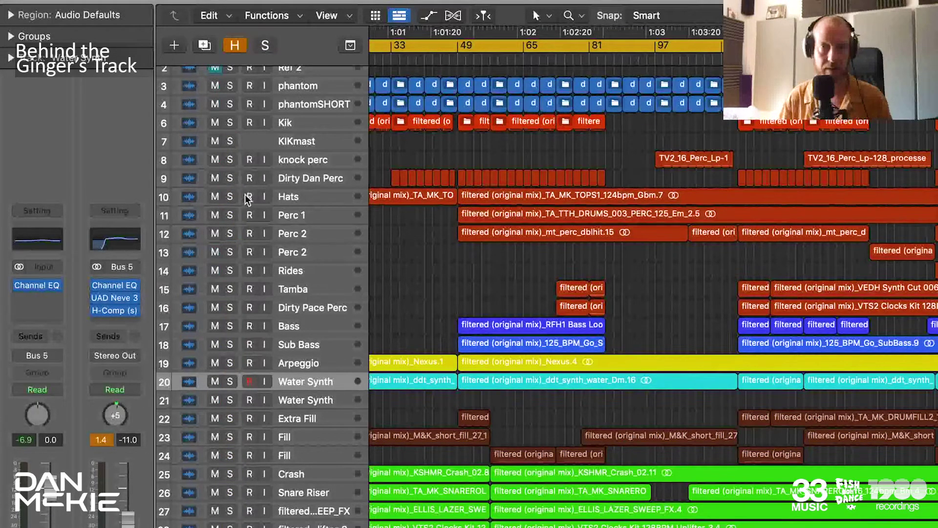
pyautogui.moveTo(233, 203); pyautogui.dragTo(239, 522)
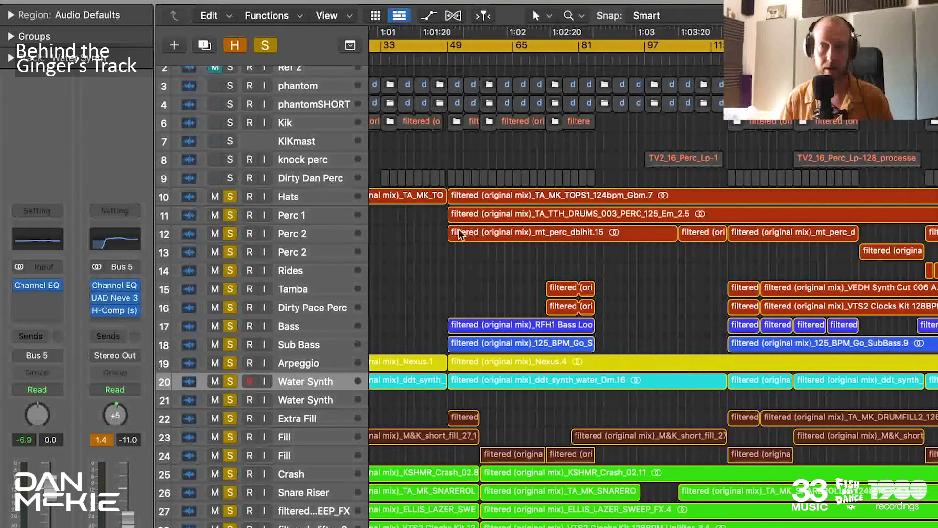
pyautogui.click(230, 272)
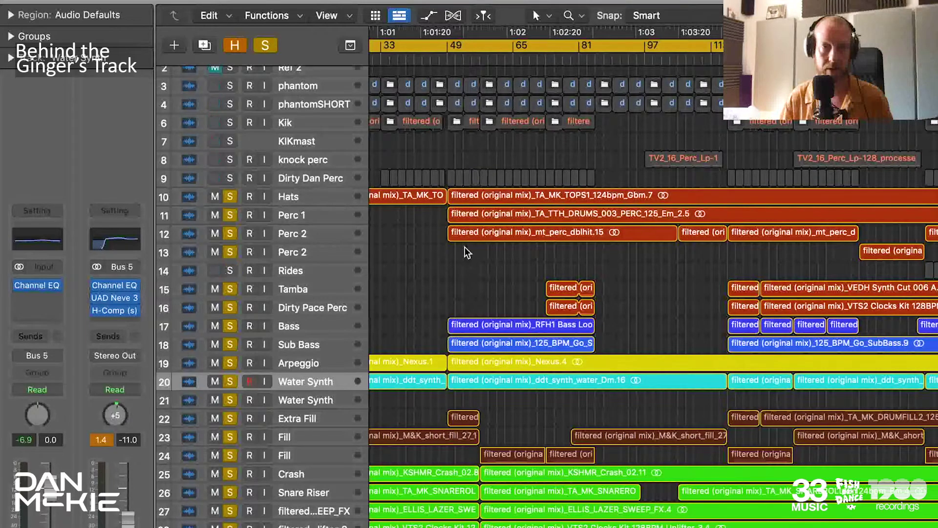
# Add the KIKmast, knock perc, Dirty Dan Perc and Rides tracks to the soloed tracks.
pyautogui.hscroll(3, 489, 245)
pyautogui.hscroll(-6, 489, 245)
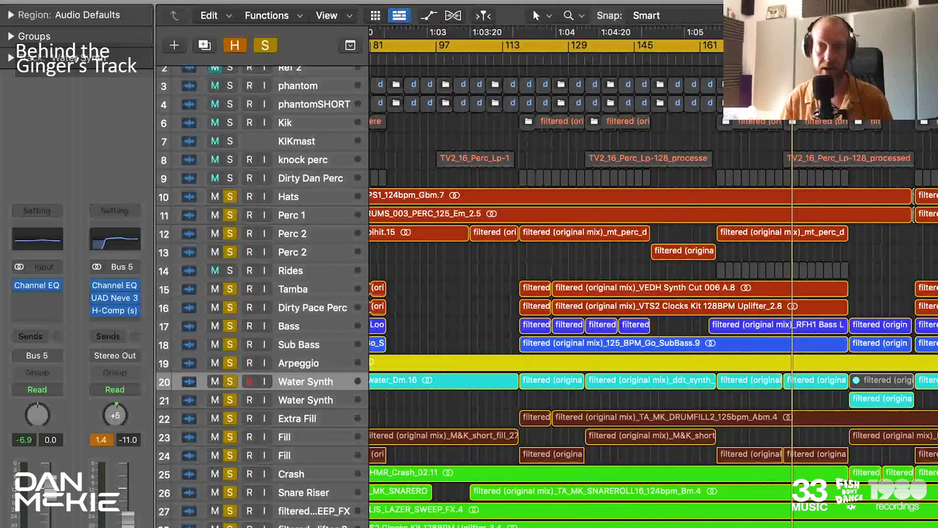
pyautogui.click(230, 142)
pyautogui.click(230, 160)
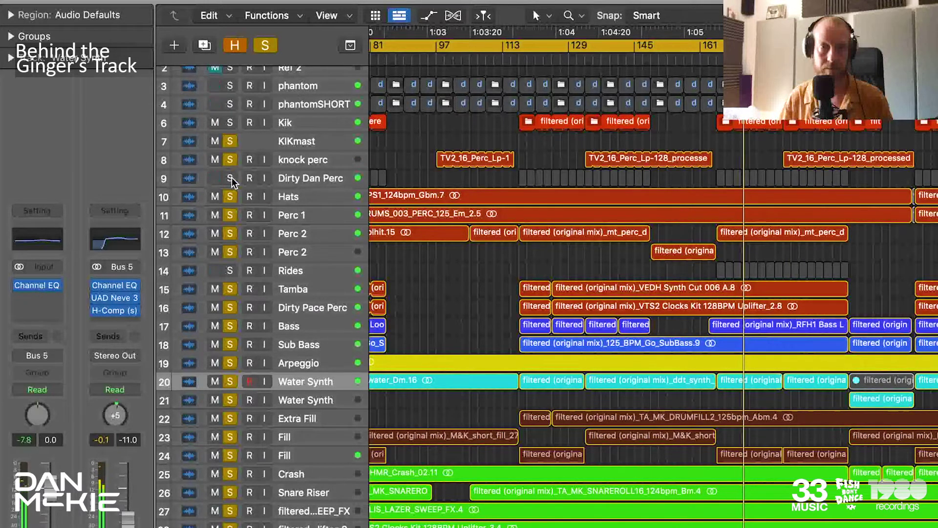
pyautogui.click(231, 178)
pyautogui.click(230, 271)
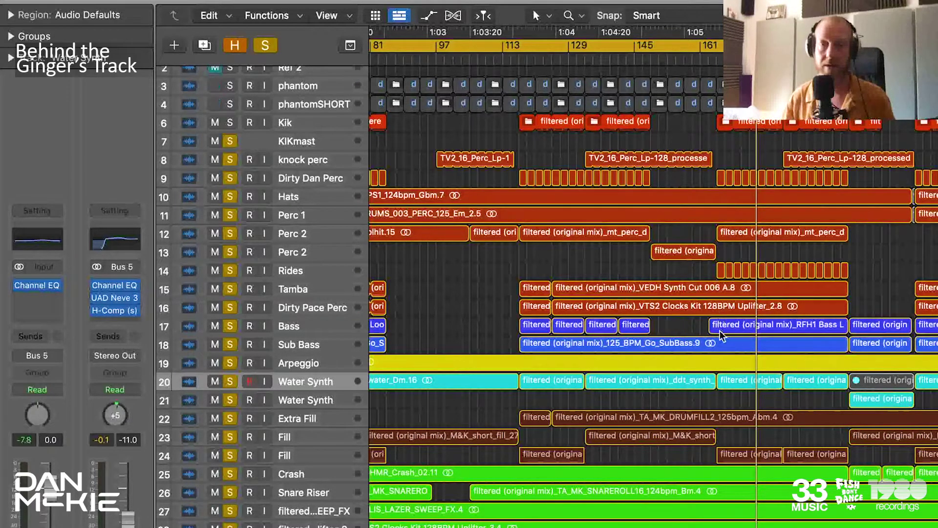
# Play the soloed tracks and look over the arrangement from its start through the later sections.
pyautogui.hscroll(-10, 721, 315)
pyautogui.hscroll(10, 737, 309)
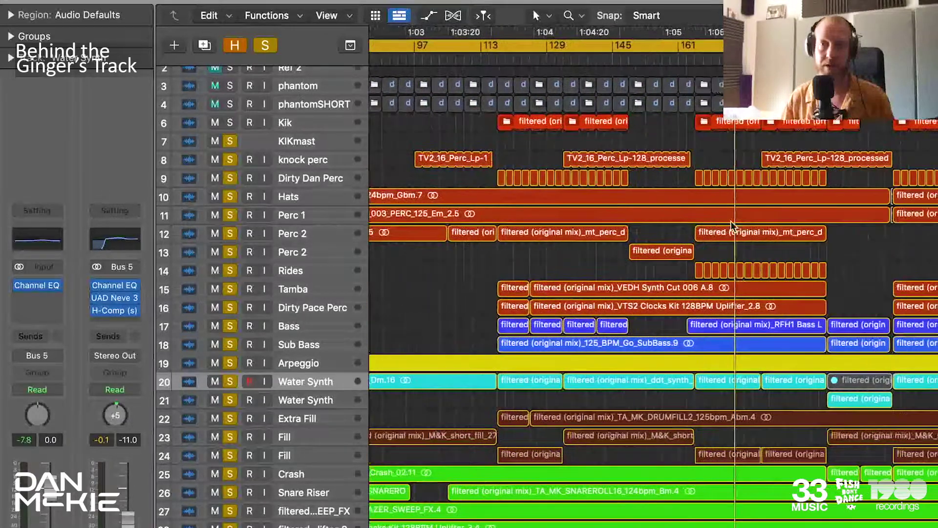
pyautogui.press('space')
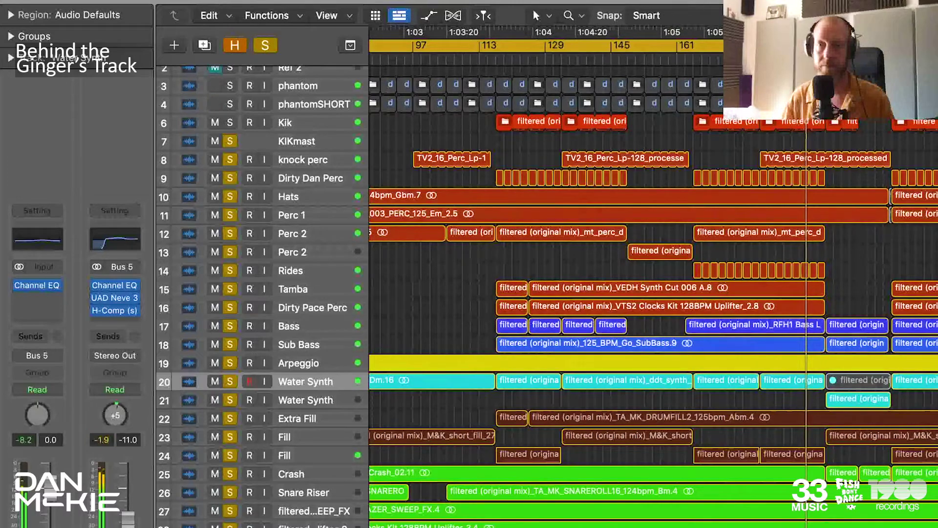
pyautogui.hscroll(-15, 721, 271)
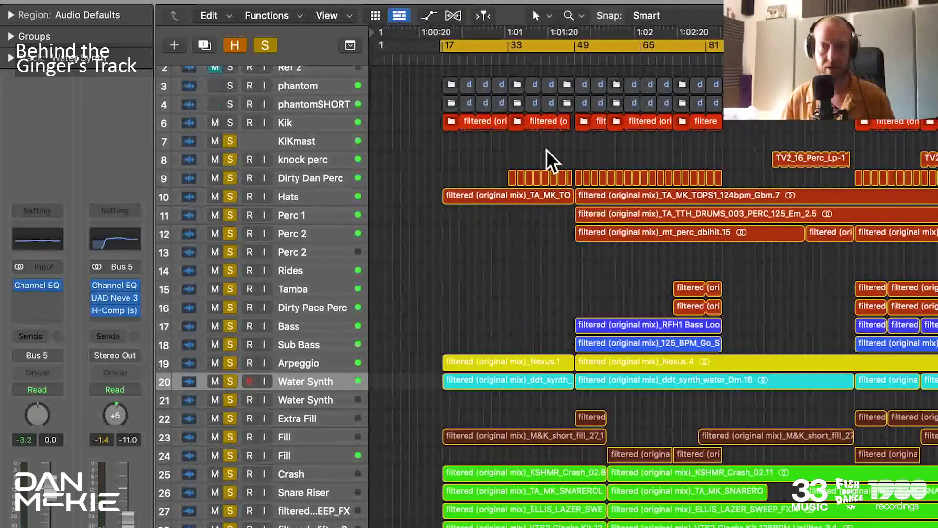
pyautogui.hscroll(-5, 713, 235)
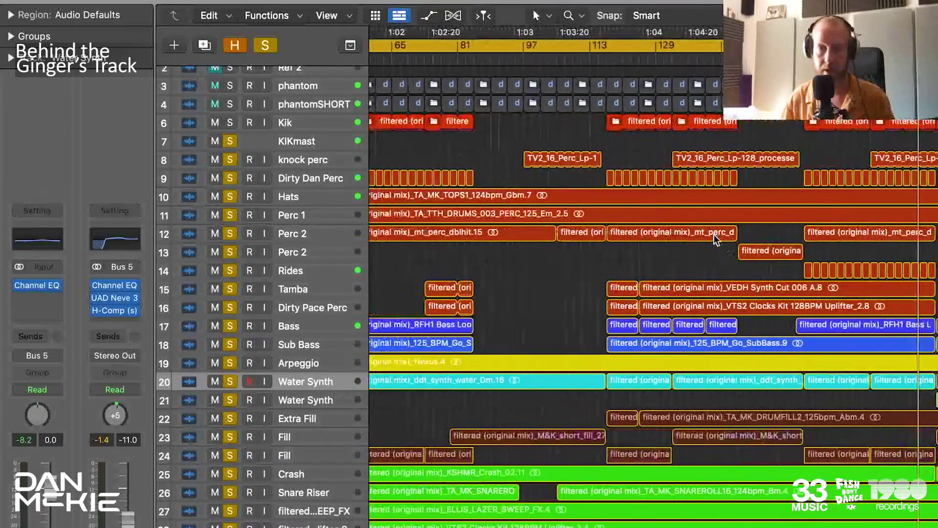
# Zoom in on the regions from Tamba down to Drop FX to inspect their waveforms, and return to the full track overview.
pyautogui.moveTo(534, 282); pyautogui.dragTo(742, 439)
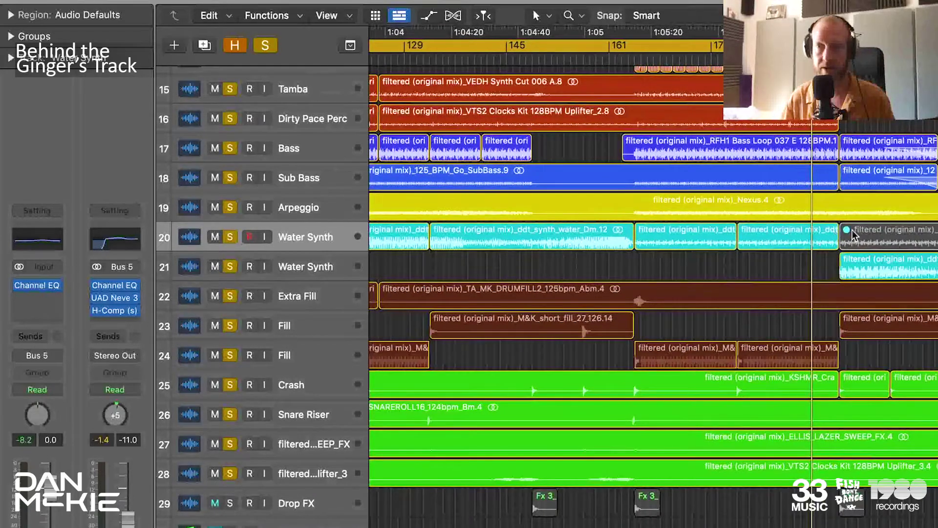
pyautogui.hscroll(3, 895, 266)
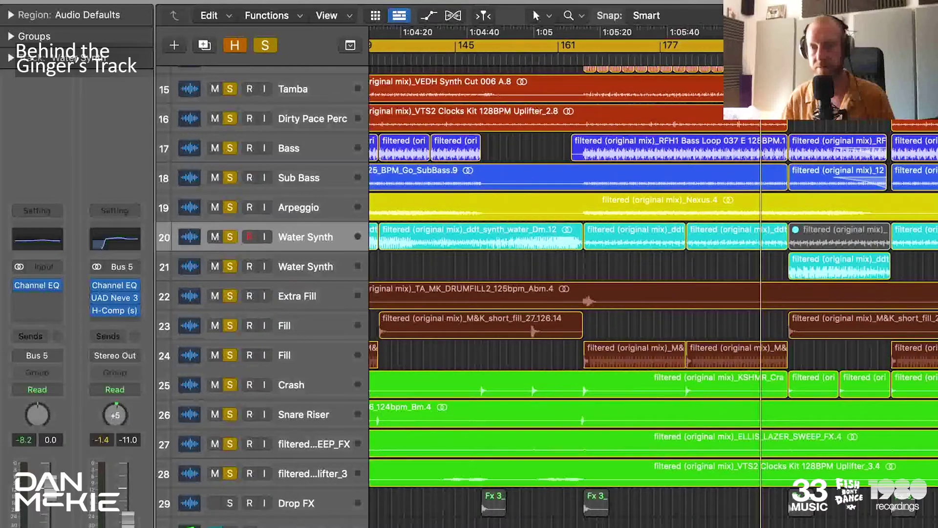
pyautogui.hscroll(-20, 736, 224)
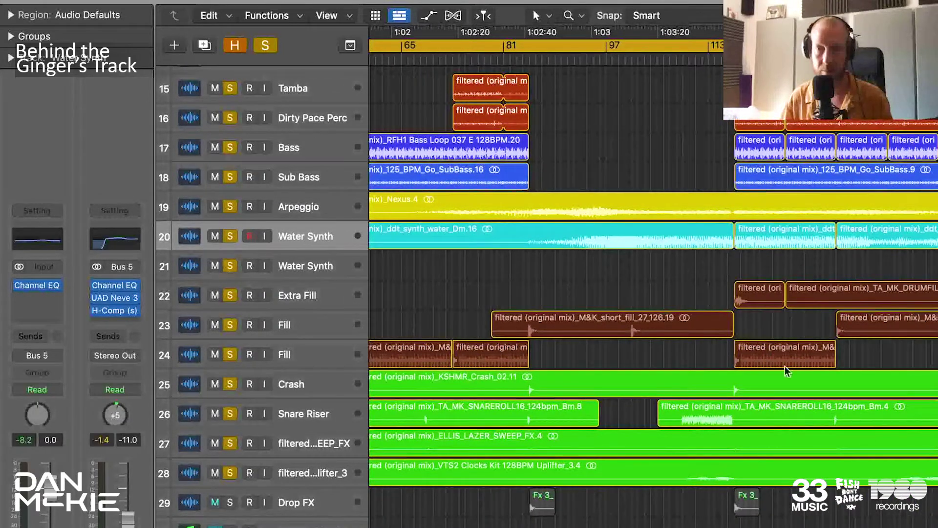
pyautogui.keyDown('alt'); pyautogui.click(785, 350); pyautogui.keyUp('alt')
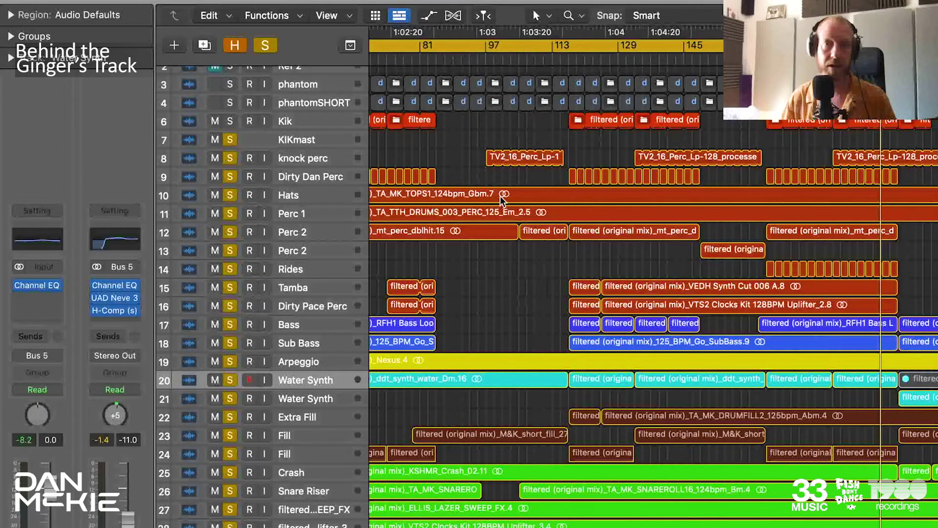
pyautogui.hscroll(-10, 503, 195)
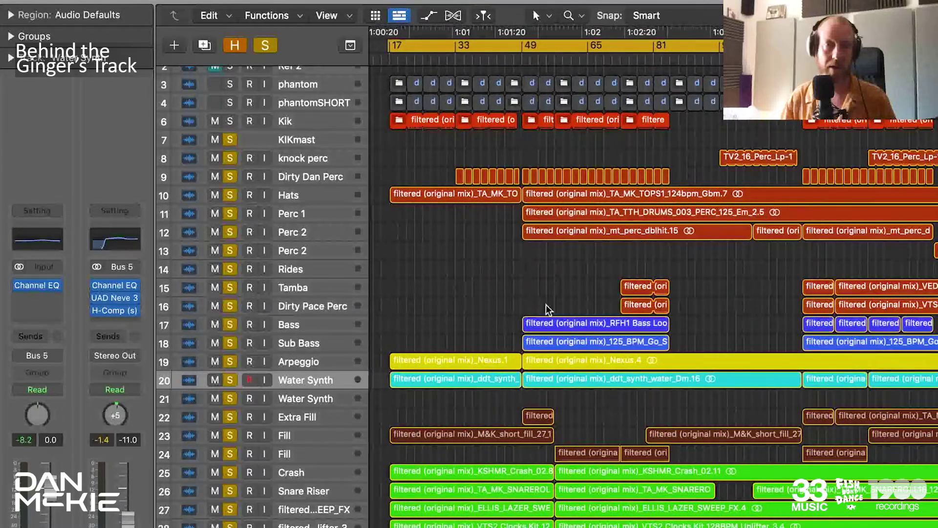
# Show the mixer and look over the insert effects on the drum and percussion channel strips.
pyautogui.press('x')
pyautogui.scroll(5, 541, 398)
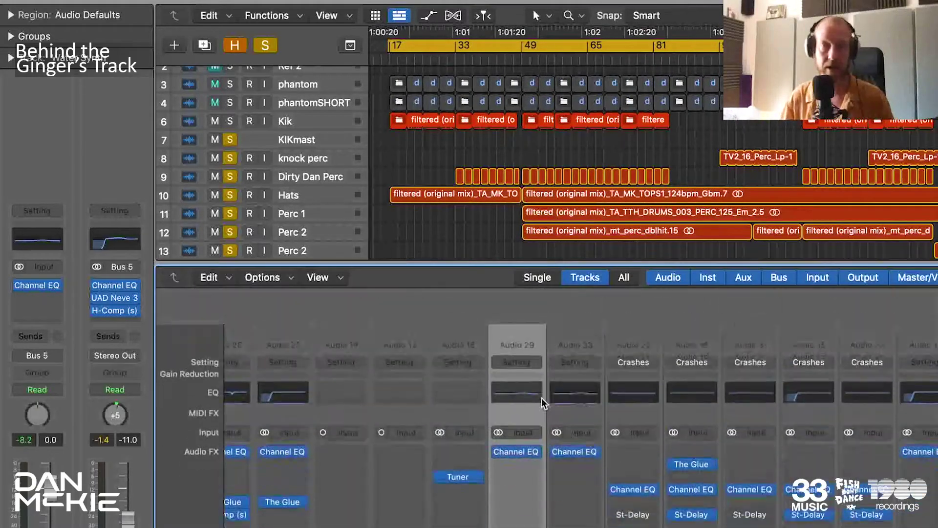
pyautogui.scroll(-2, 546, 400)
pyautogui.hscroll(-10, 549, 397)
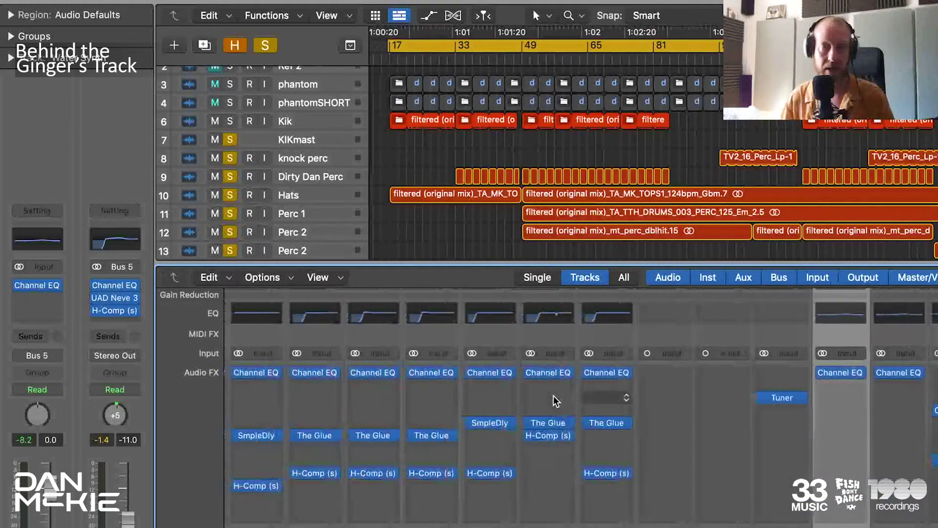
pyautogui.hscroll(-5, 556, 395)
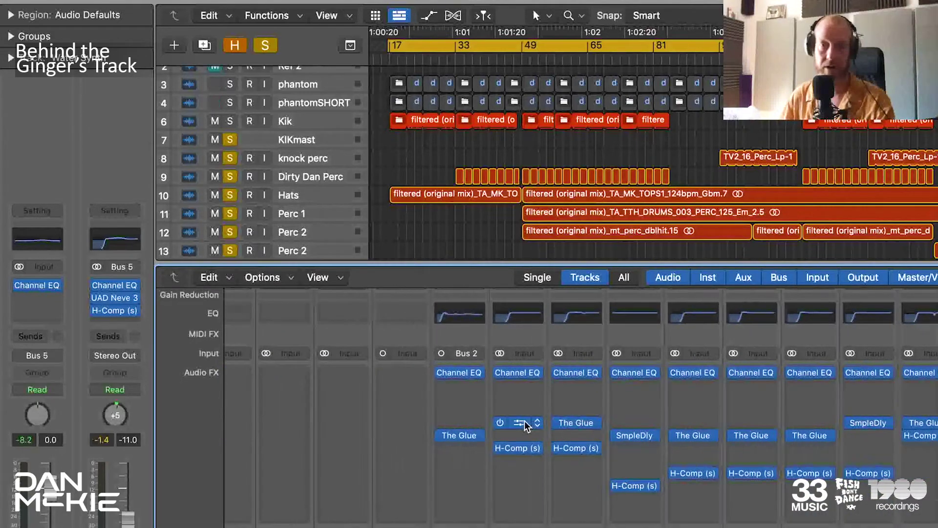
# Open The Glue compressor on the Perc 1 channel, slightly adjust its dry/wet Mix, and close it.
pyautogui.click(694, 435)
pyautogui.moveTo(442, 141); pyautogui.dragTo(327, 24)
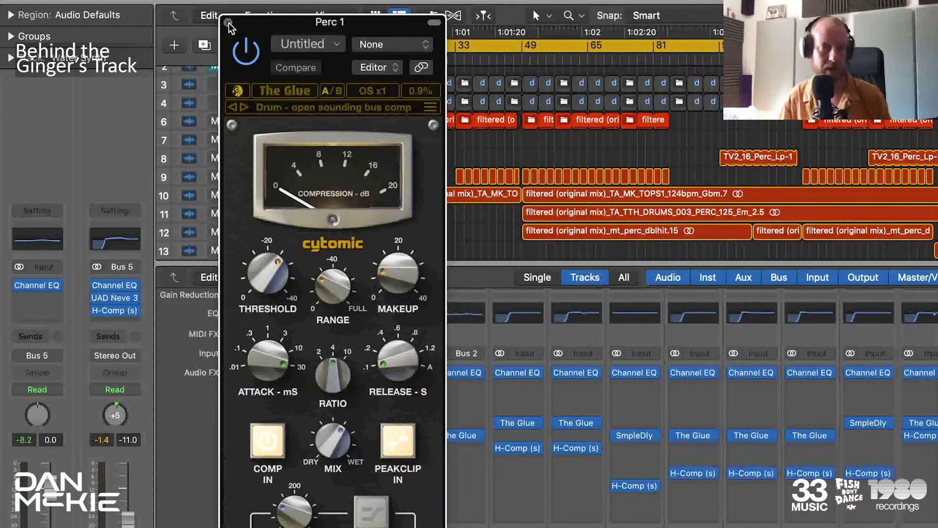
pyautogui.moveTo(333, 449)
pyautogui.moveTo(331, 439); pyautogui.dragTo(331, 442)
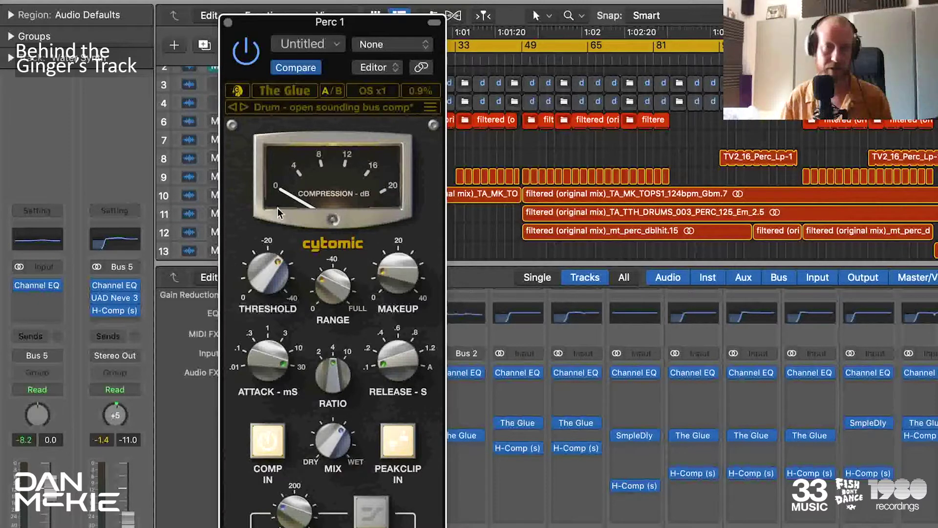
pyautogui.click(229, 23)
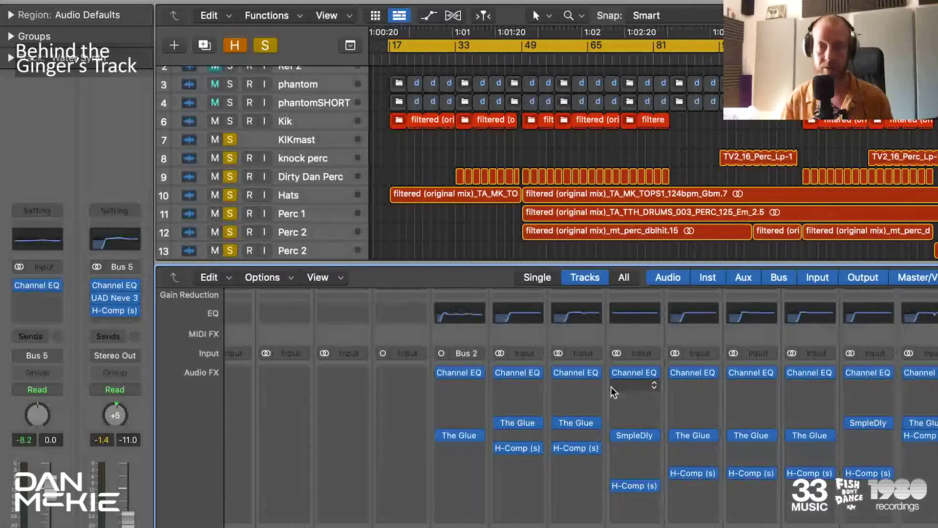
# Try FabFilter Pro-Q 3 in the slot below the Channel EQ on the Hats channel, and remove it.
pyautogui.click(636, 384)
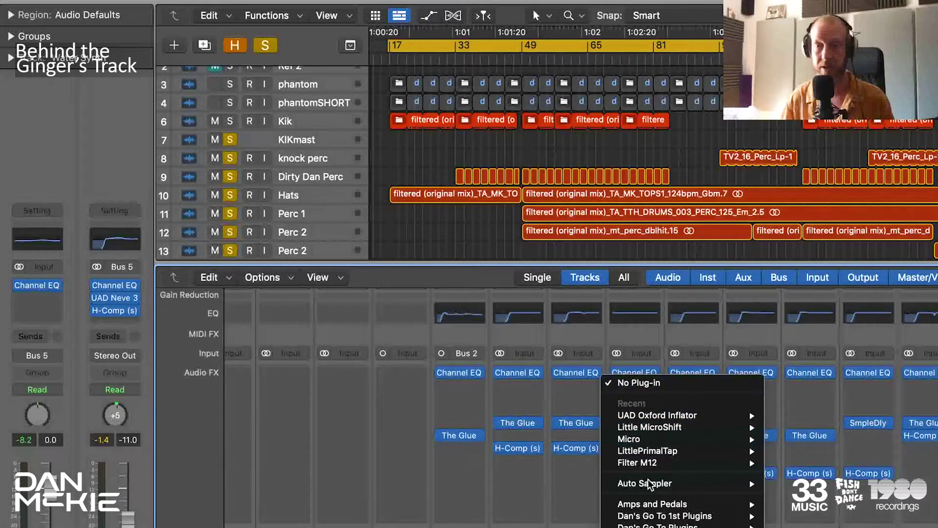
pyautogui.moveTo(654, 516)
pyautogui.click(797, 527)
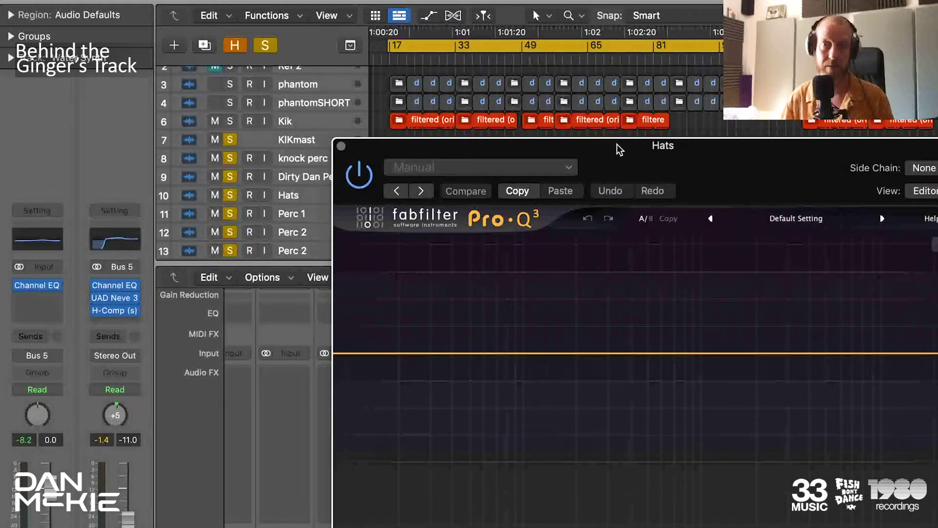
pyautogui.moveTo(617, 144); pyautogui.dragTo(503, 78)
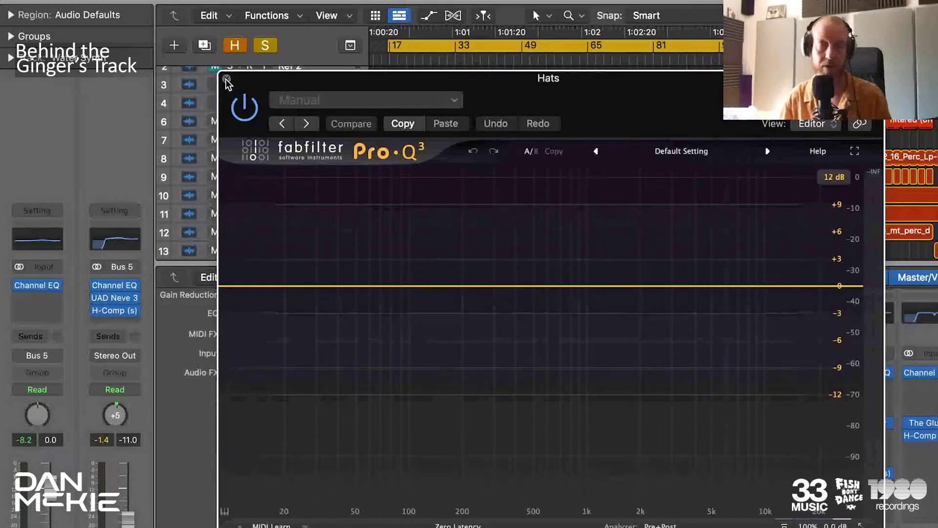
pyautogui.click(226, 80)
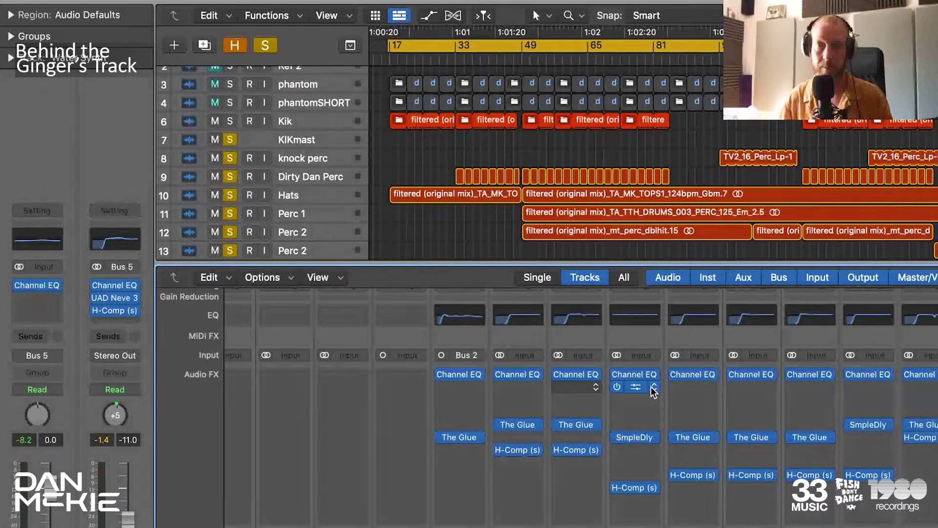
pyautogui.click(653, 378)
pyautogui.click(686, 253)
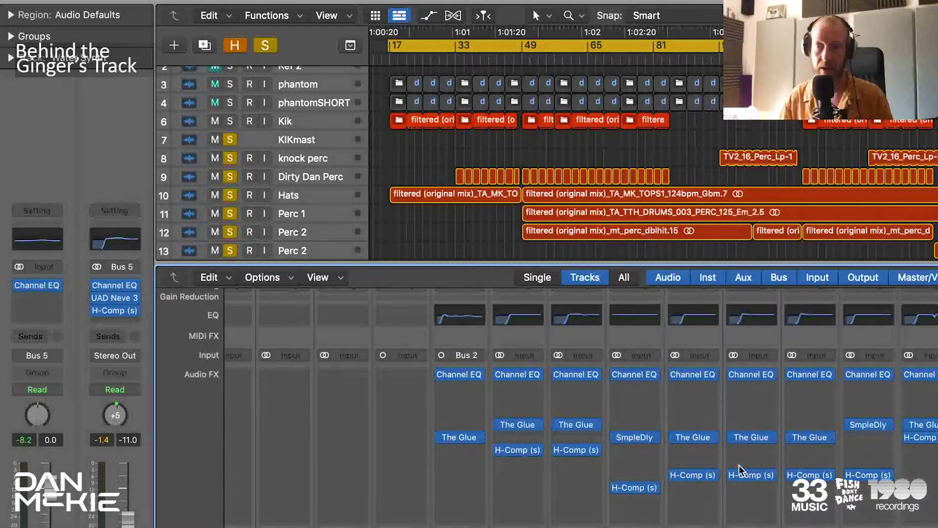
# Open H-Comp on the Perc 2 channel and inspect its side-chain source choices and gain reduction during playback.
pyautogui.click(755, 478)
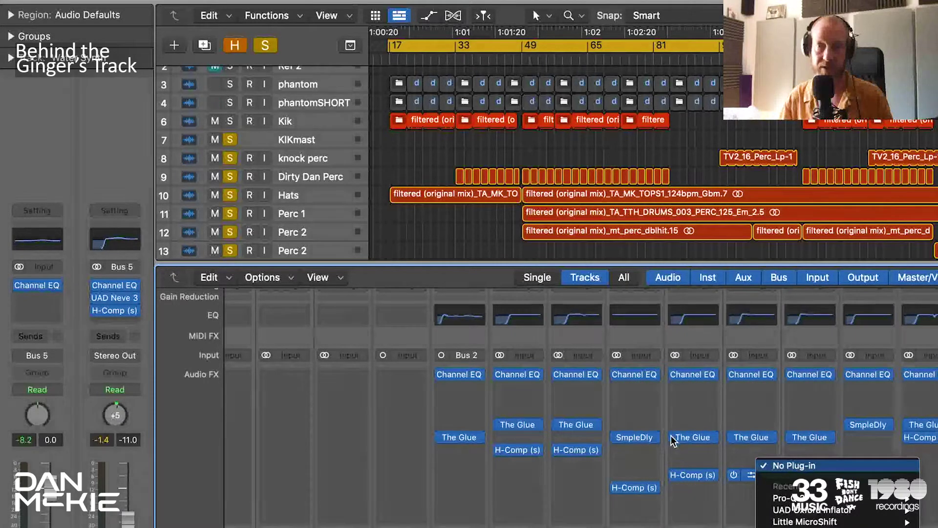
pyautogui.click(687, 443)
pyautogui.click(755, 474)
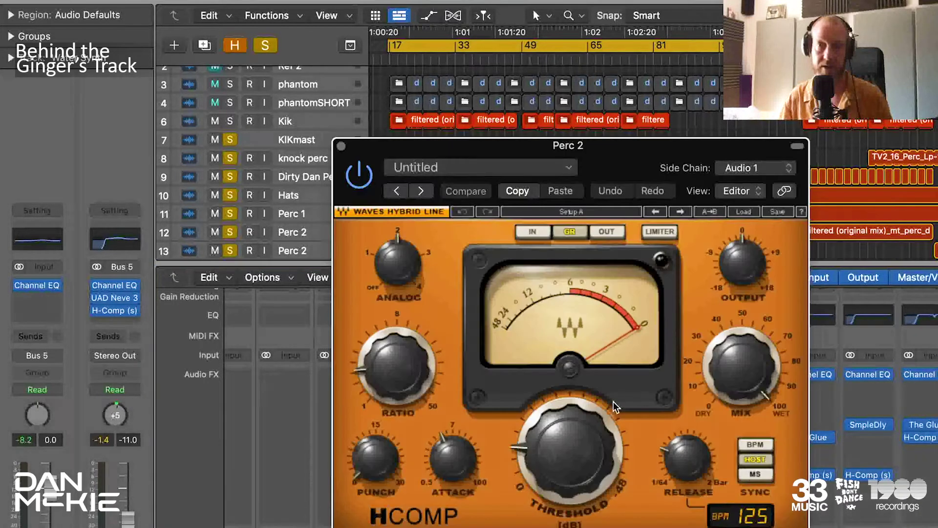
pyautogui.press('space')
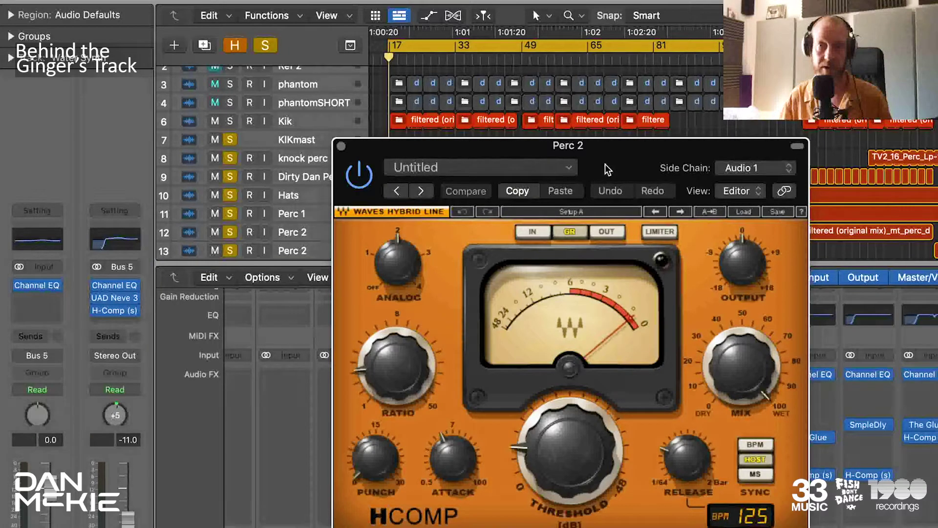
pyautogui.click(762, 167)
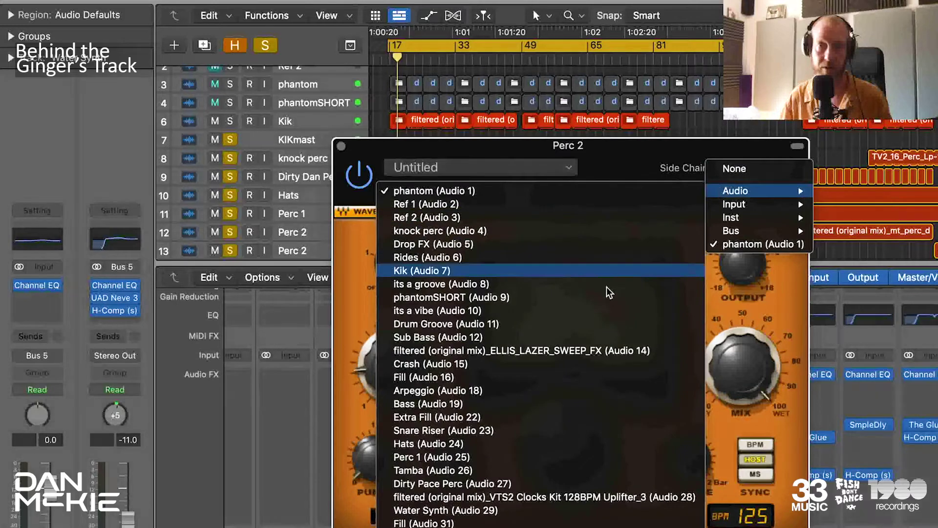
pyautogui.click(628, 143)
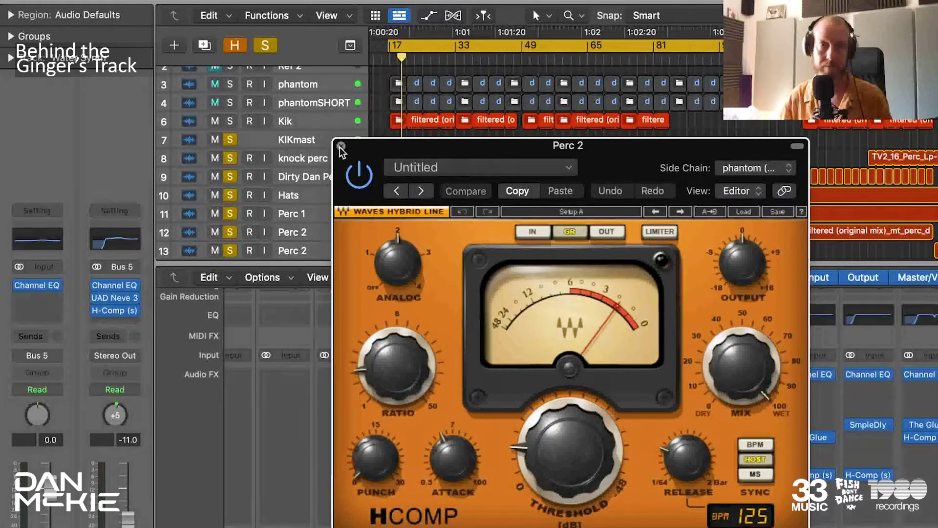
pyautogui.click(341, 147)
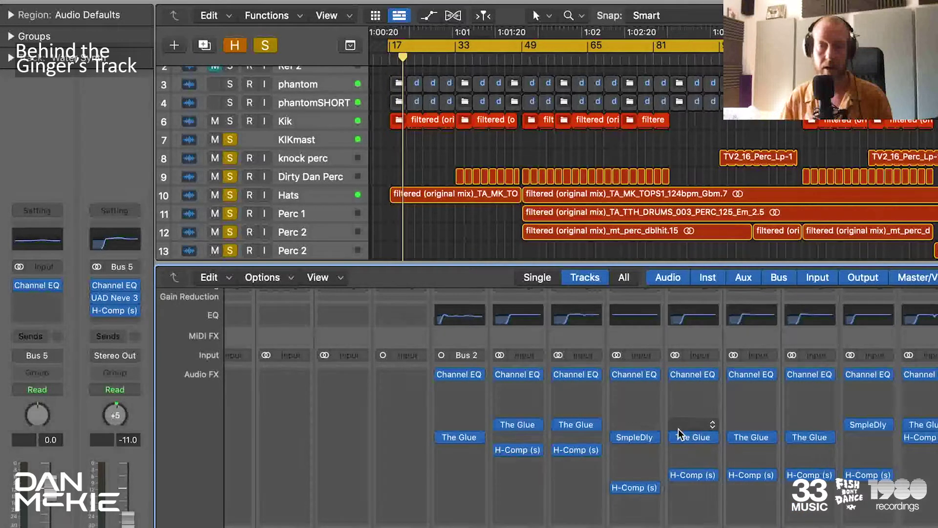
# Examine the insert effects, sends and outputs on the bus and aux channel strips in the mixer.
pyautogui.hscroll(10, 699, 426)
pyautogui.hscroll(8, 699, 426)
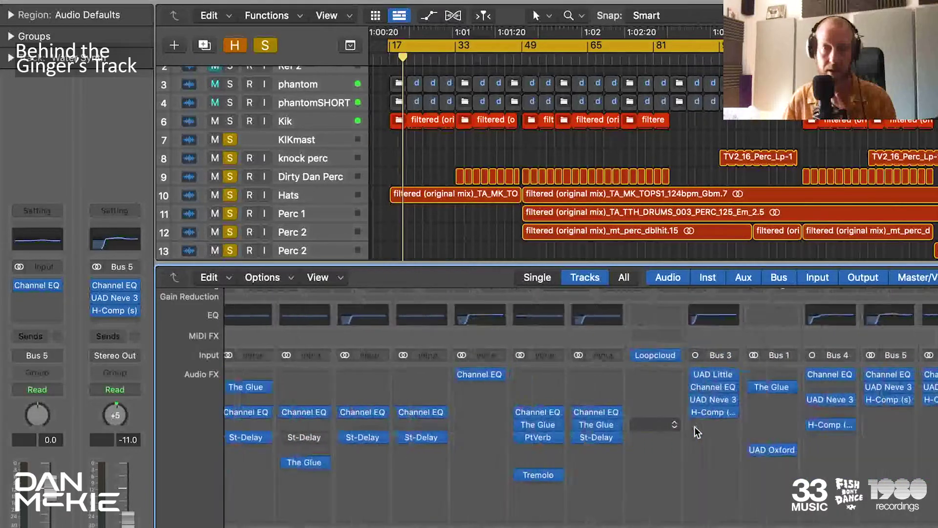
pyautogui.hscroll(6, 694, 433)
pyautogui.scroll(-3, 737, 469)
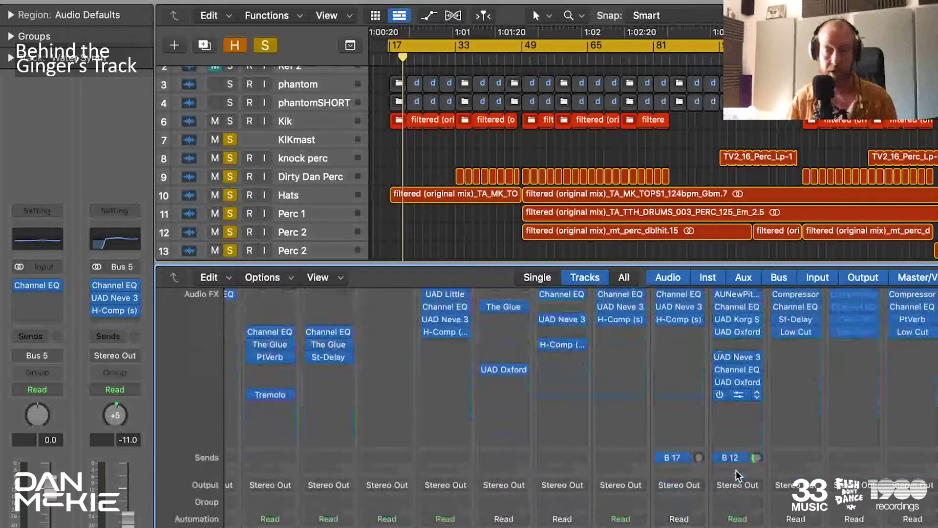
pyautogui.scroll(-5, 736, 470)
pyautogui.scroll(10, 738, 467)
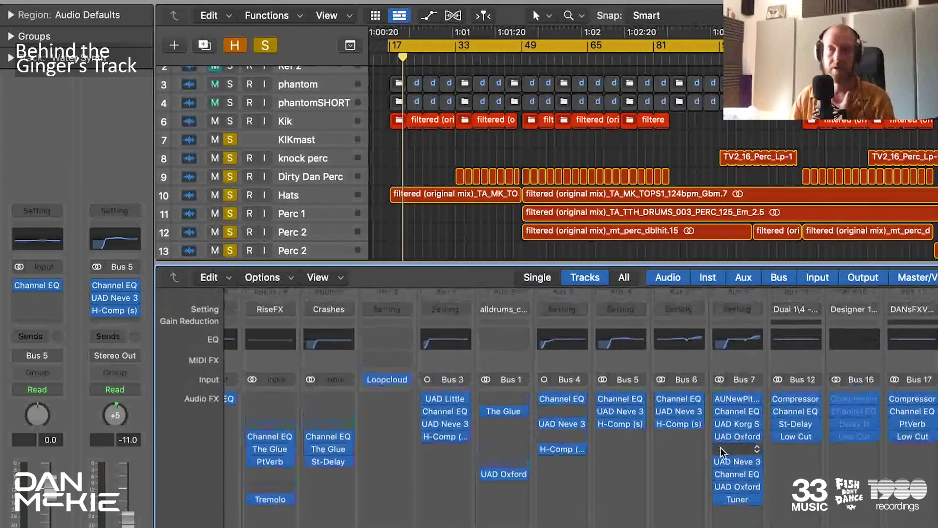
# Inspect the lower Oxford Limiter and the Oxford Inflator on the VOX channel fed by Bus 7, closing each plug-in.
pyautogui.click(738, 486)
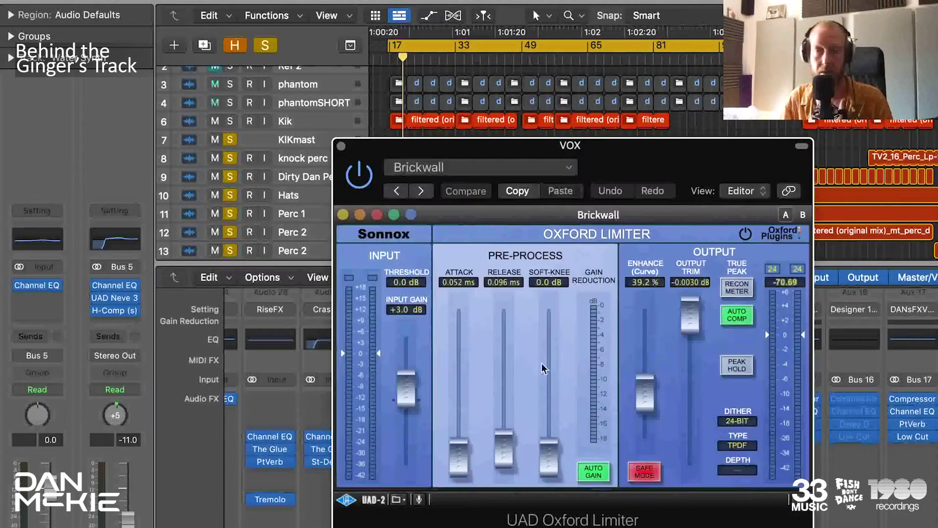
pyautogui.click(339, 145)
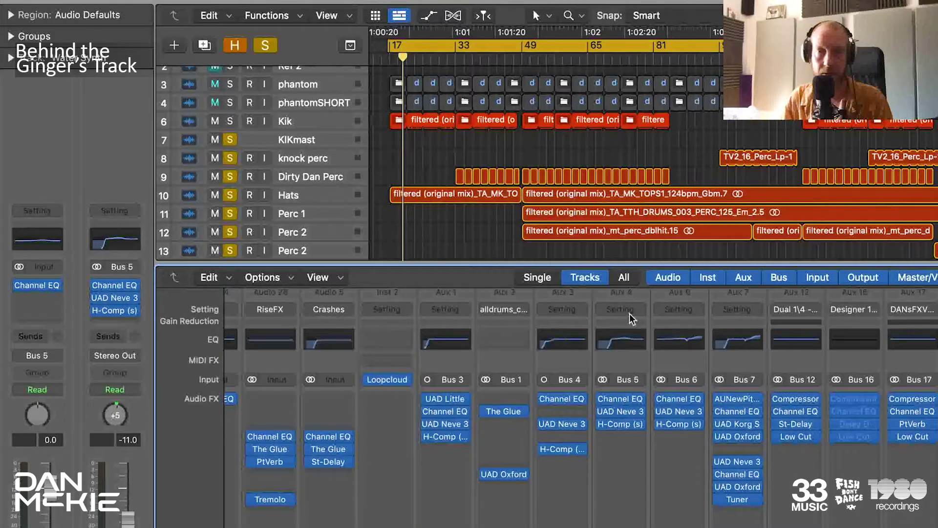
pyautogui.click(737, 440)
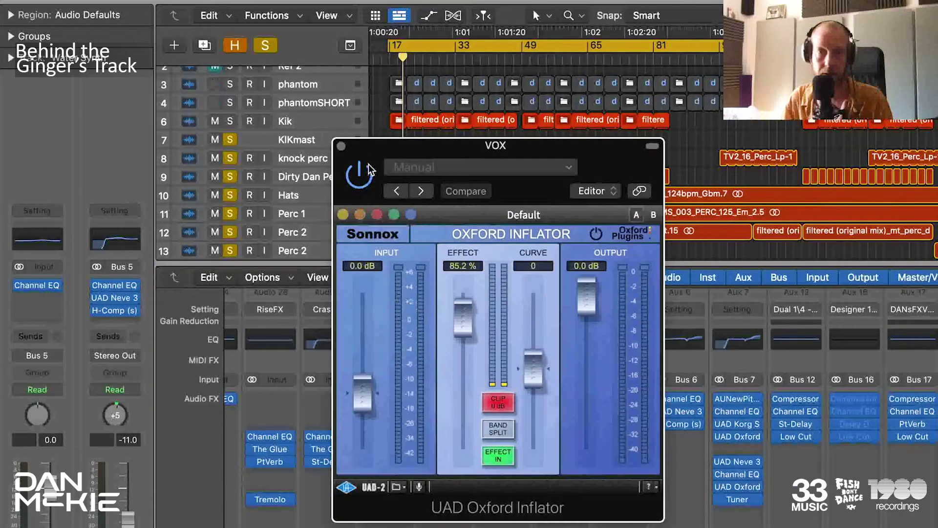
pyautogui.click(341, 146)
# Inspect the Korg SDD-3000 delay and the Neve 33609 compressor on the VOX channel, closing each plug-in.
pyautogui.moveTo(739, 426)
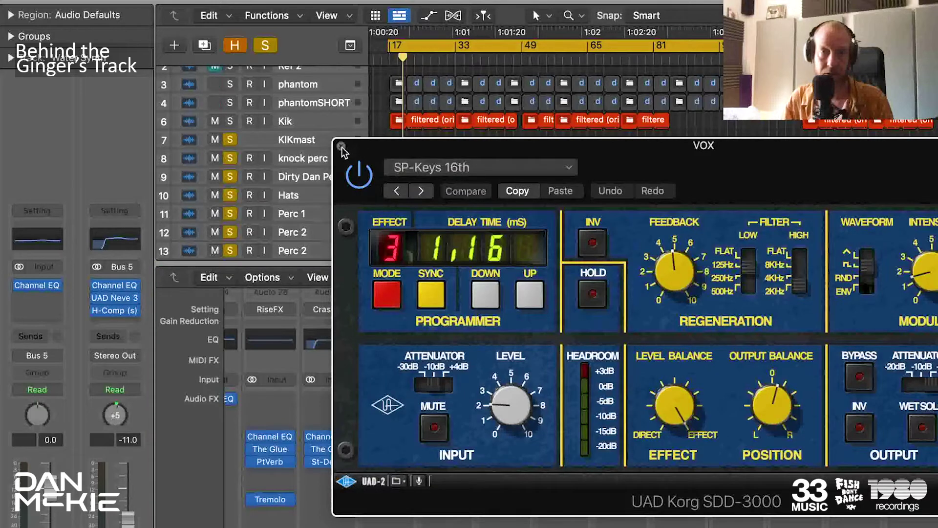
pyautogui.click(341, 147)
pyautogui.moveTo(722, 401)
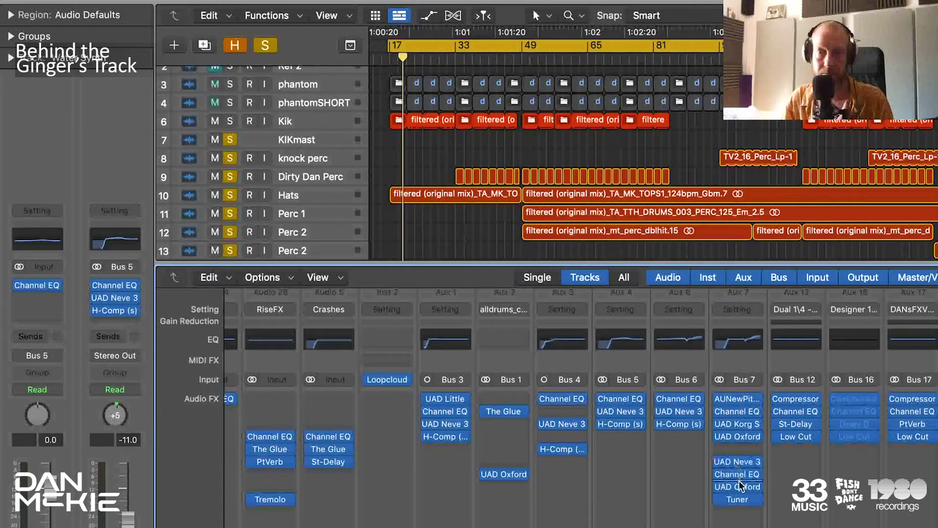
pyautogui.click(740, 464)
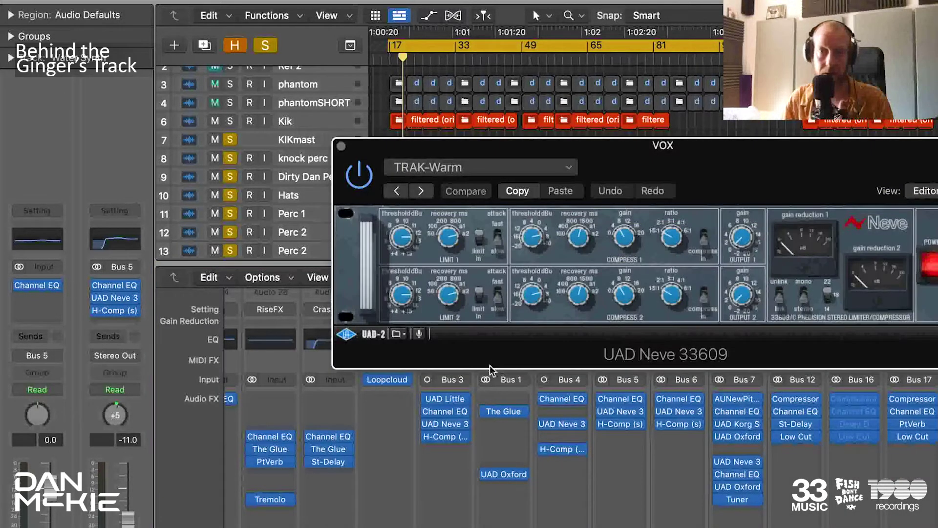
pyautogui.click(341, 147)
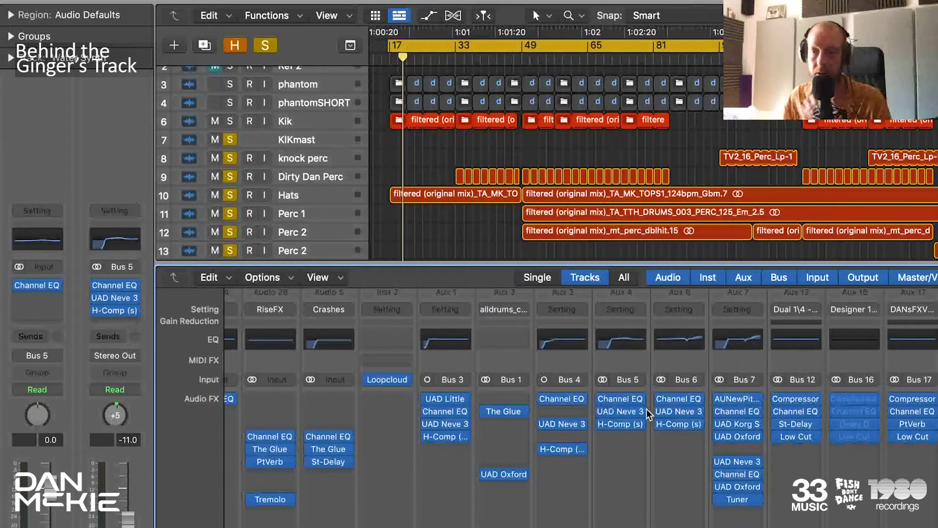
# Clear the solo on all tracks and hide the mixer.
pyautogui.scroll(-10, 795, 489)
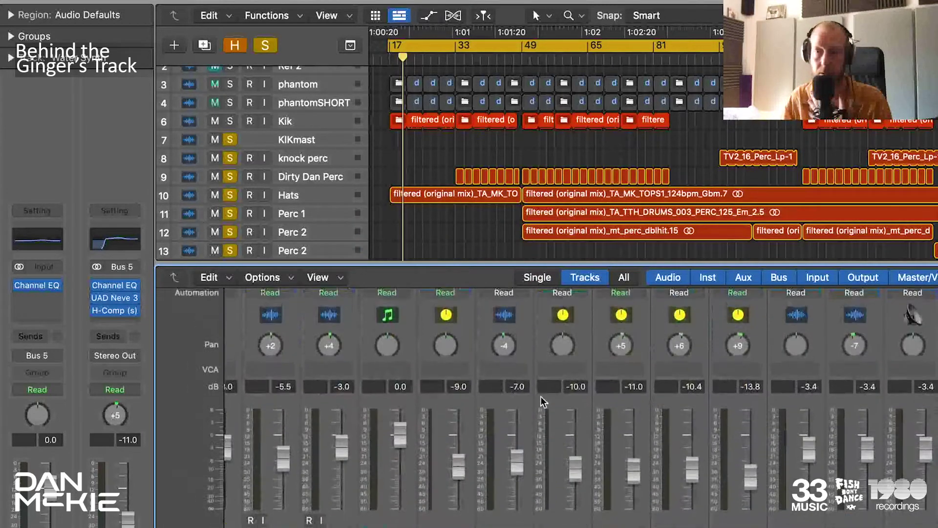
pyautogui.scroll(10, 566, 395)
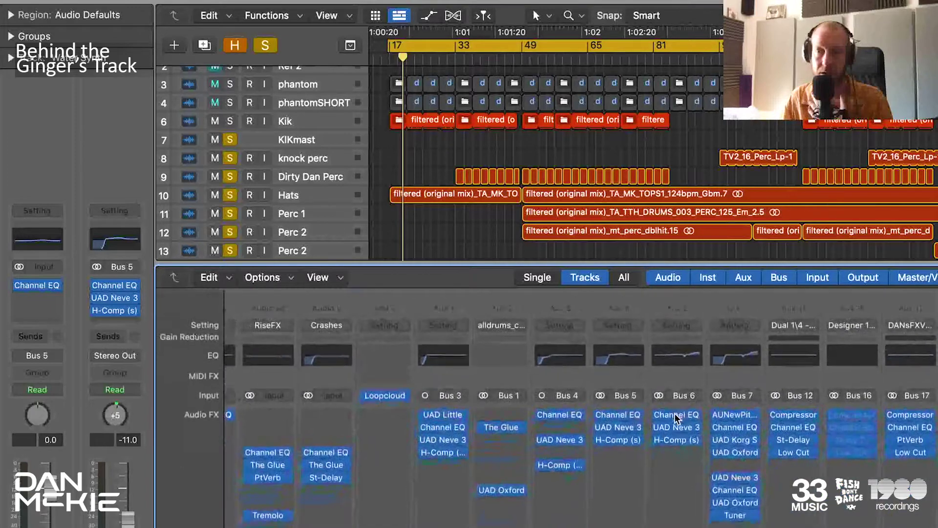
pyautogui.hscroll(-10, 614, 419)
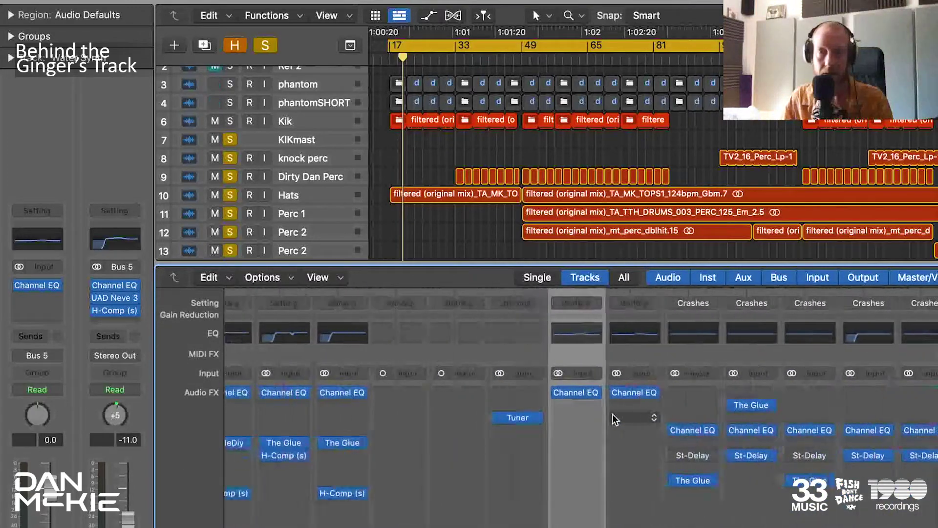
pyautogui.hscroll(-5, 611, 414)
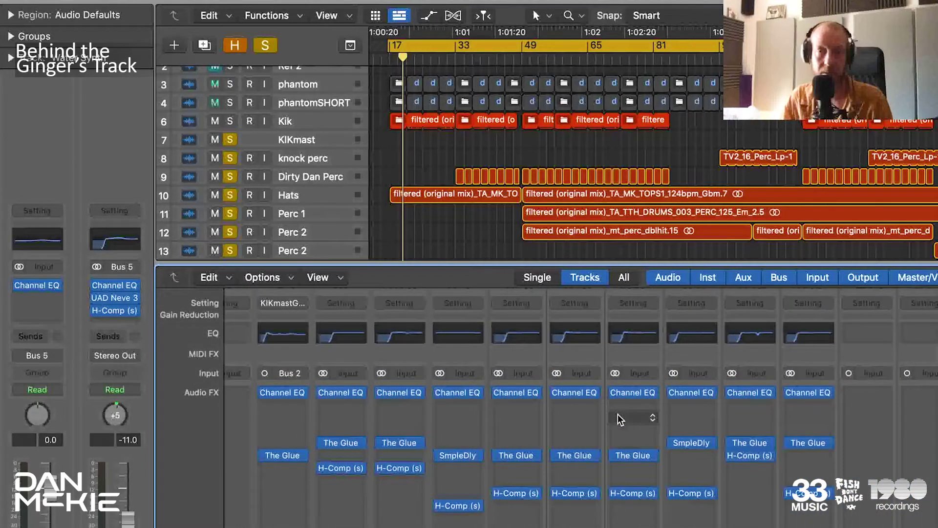
pyautogui.scroll(-10, 606, 447)
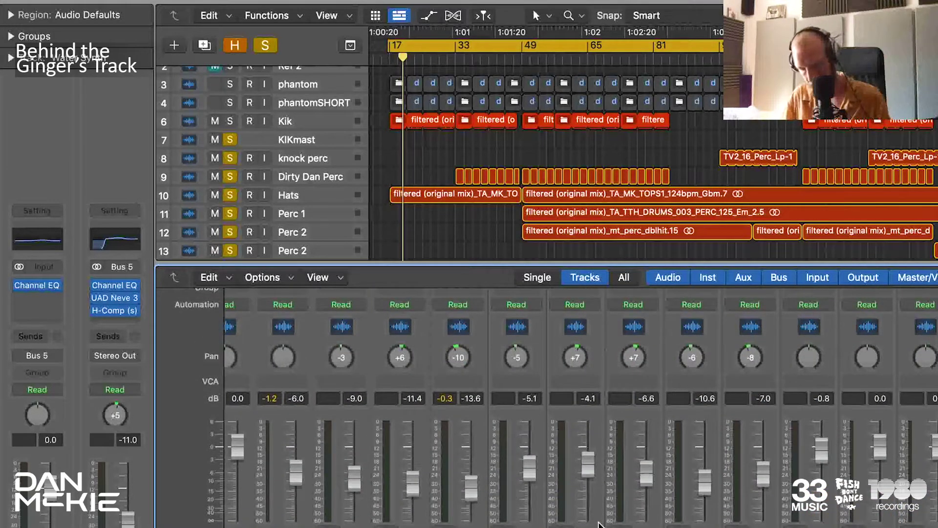
pyautogui.press('ctrl+alt+super+s')
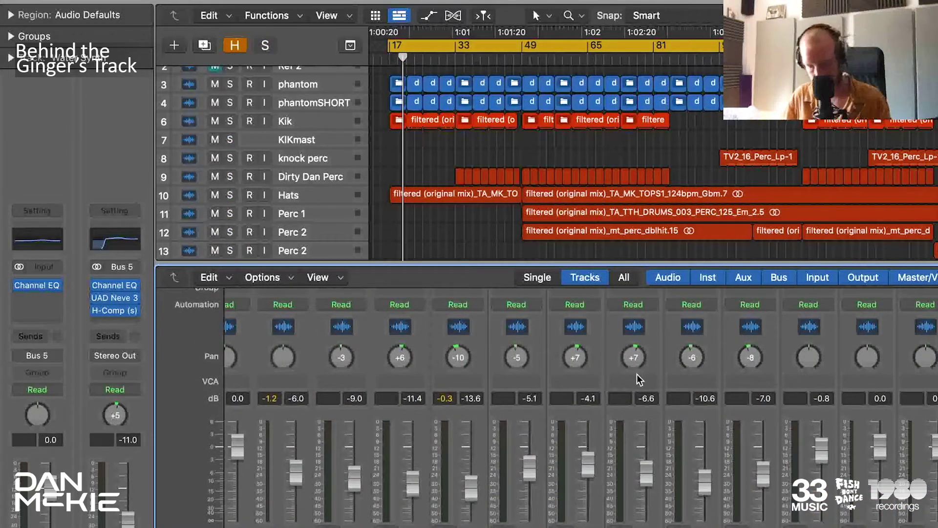
pyautogui.press('x')
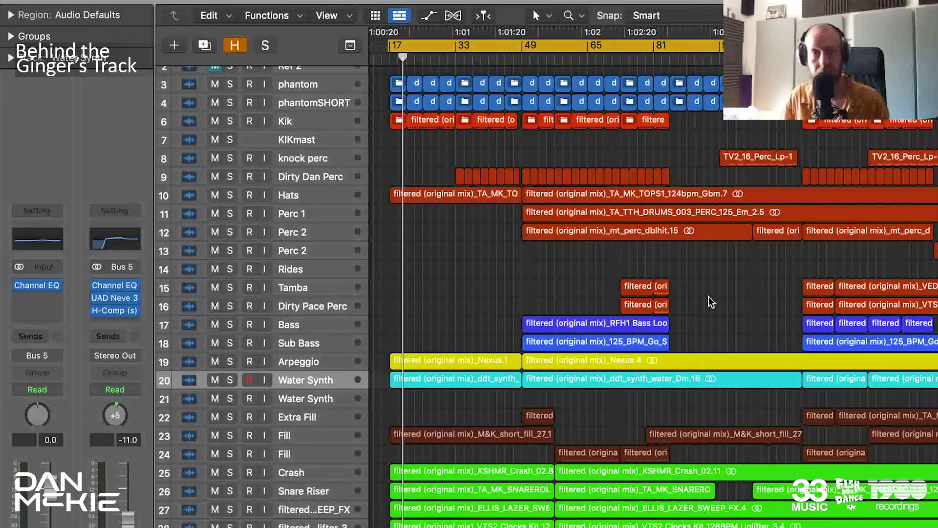
# Start playback of the full arrangement from between bars 65 and 81.
pyautogui.hscroll(5, 653, 250)
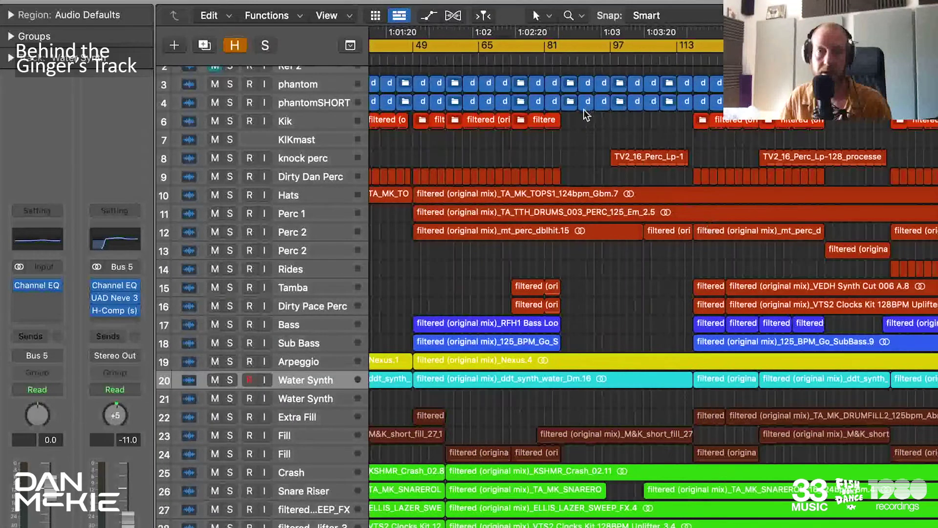
pyautogui.hscroll(4, 663, 142)
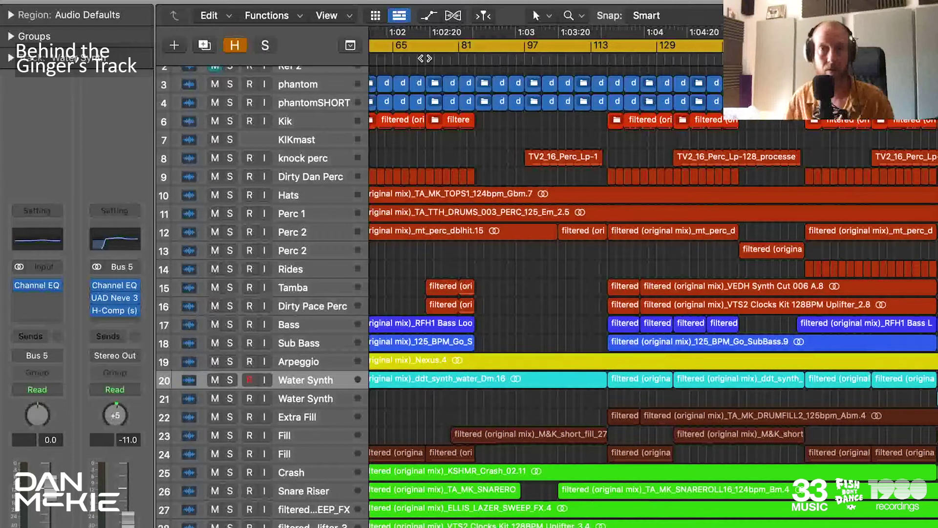
pyautogui.doubleClick(424, 59)
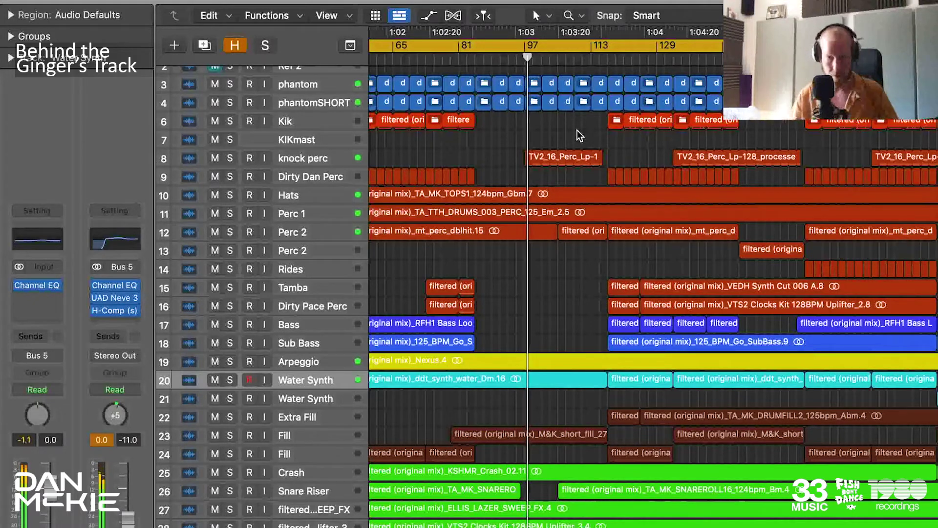
# Audition the Water Synth and Arpeggio tracks around bar 97, soloing each alone and both together, and clear the solos.
pyautogui.moveTo(477, 331); pyautogui.dragTo(606, 430)
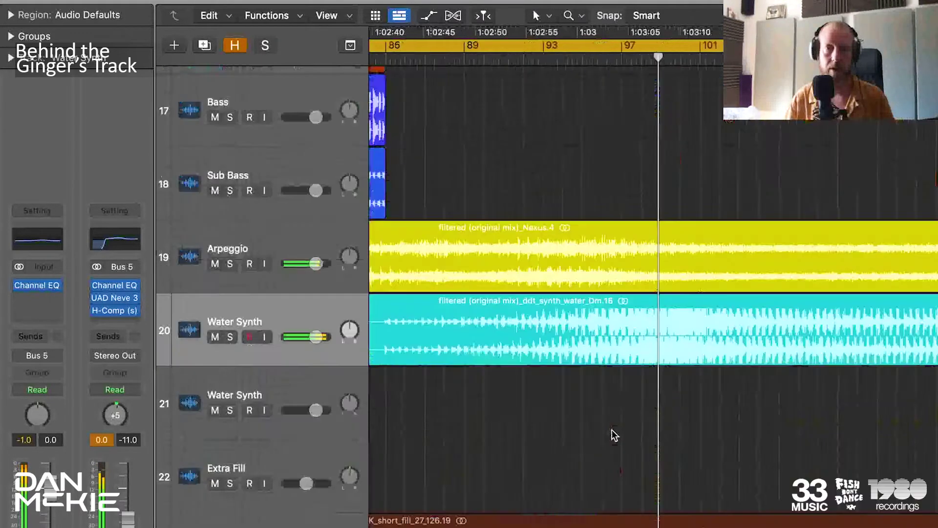
pyautogui.click(228, 336)
pyautogui.click(228, 336)
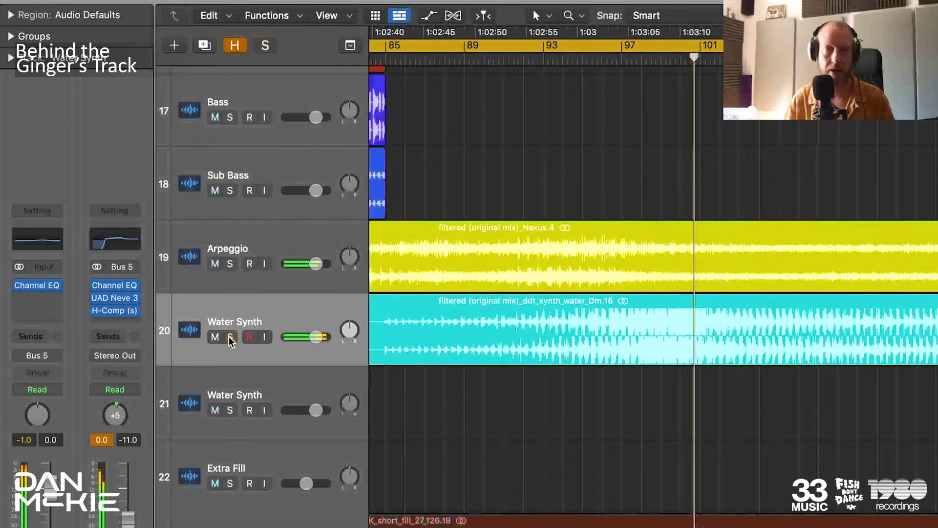
pyautogui.click(229, 264)
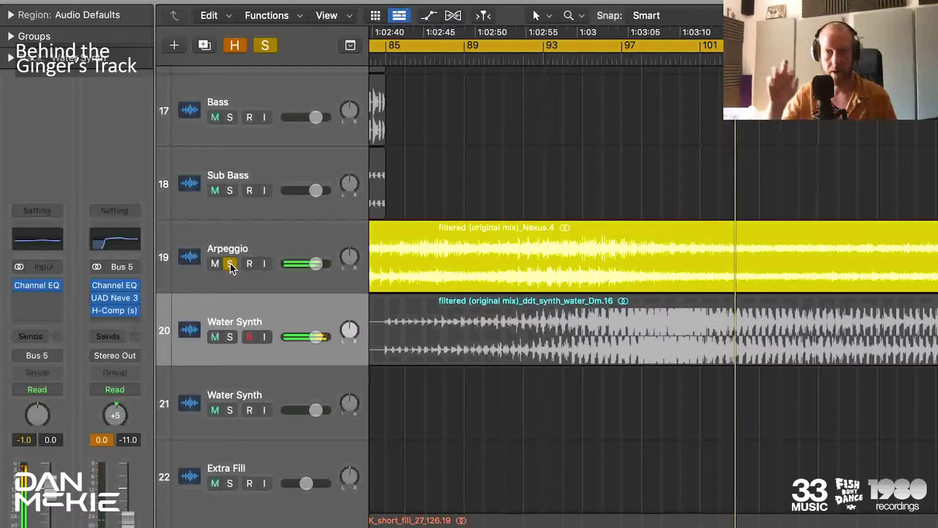
pyautogui.click(230, 264)
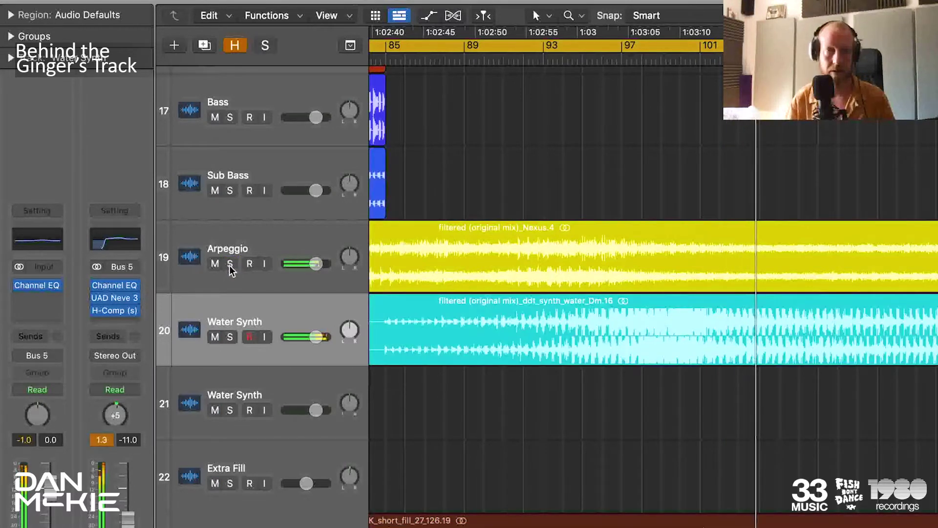
pyautogui.click(230, 264)
pyautogui.click(228, 337)
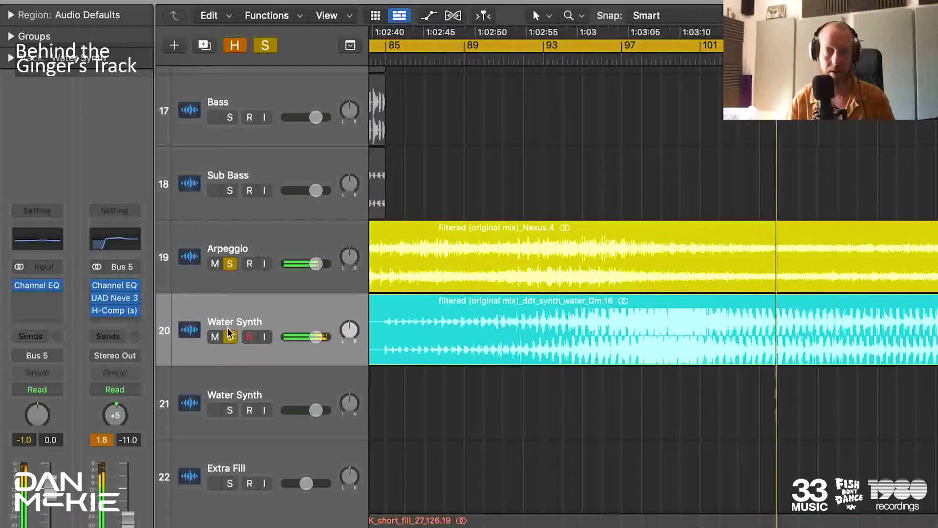
pyautogui.click(228, 337)
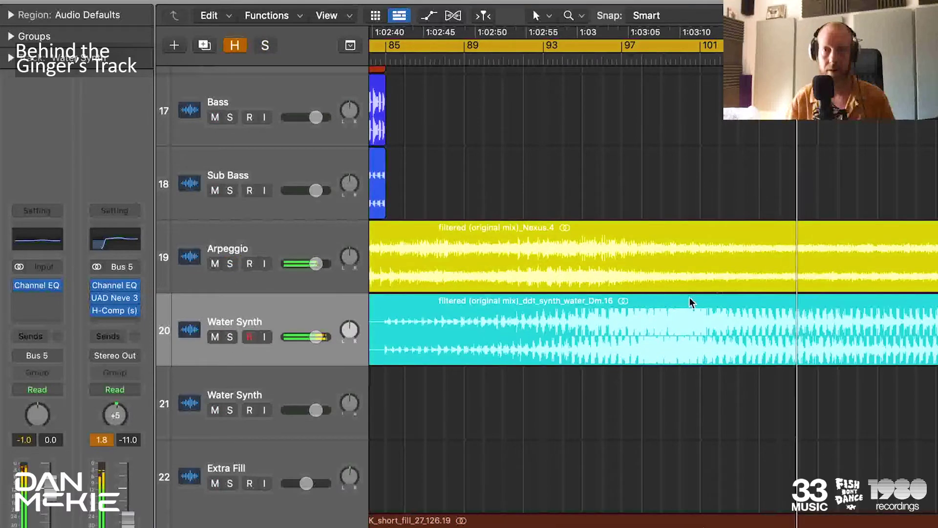
# Briefly solo the upper Perc 2 track to hear its build-up, clear the solo, and return to the full arrangement.
pyautogui.scroll(10, 690, 299)
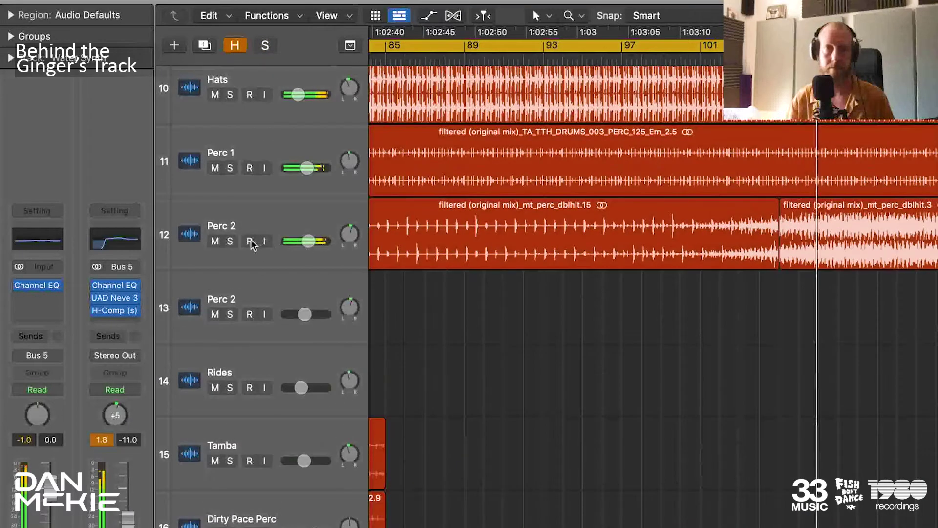
pyautogui.click(231, 240)
pyautogui.click(230, 241)
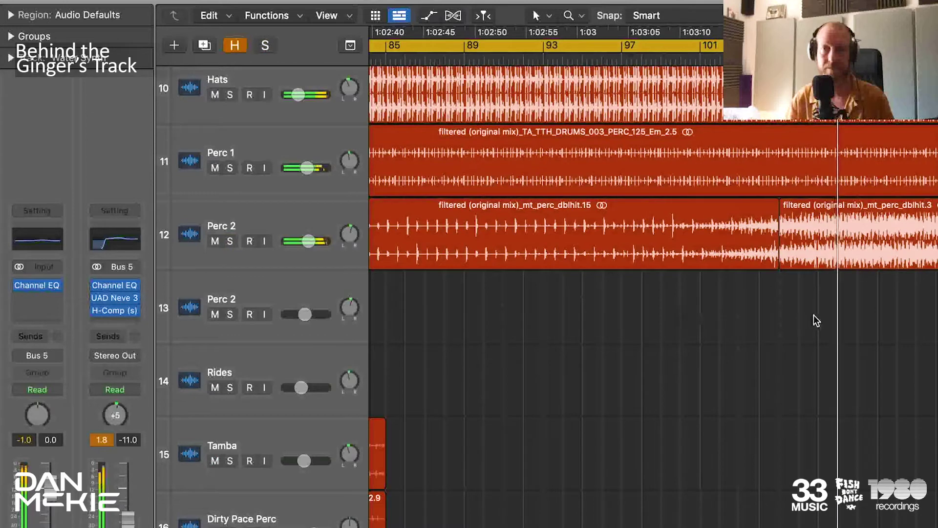
pyautogui.scroll(-1, 814, 315)
pyautogui.keyDown('ctrl'); pyautogui.keyDown('alt'); pyautogui.click(805, 297); pyautogui.keyUp('alt'); pyautogui.keyUp('ctrl')
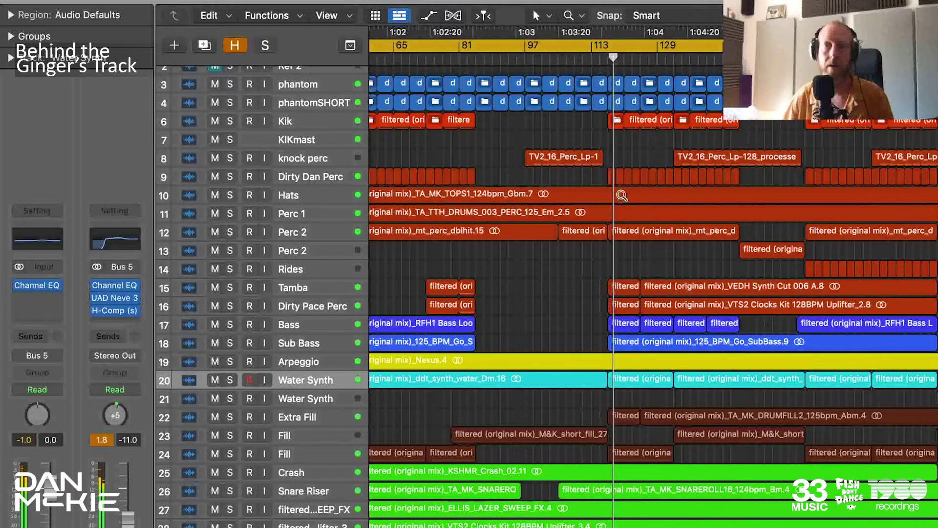
# Audition the Bass and Sub Bass tracks soloed together from bar 117, and clear both solos.
pyautogui.moveTo(588, 112); pyautogui.dragTo(826, 479)
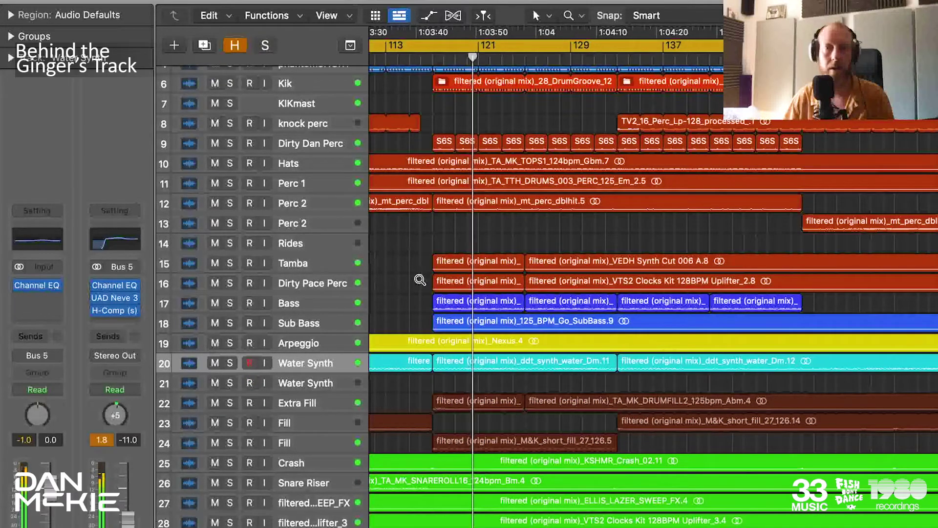
pyautogui.moveTo(419, 277); pyautogui.dragTo(486, 362)
pyautogui.click(229, 199)
pyautogui.click(231, 300)
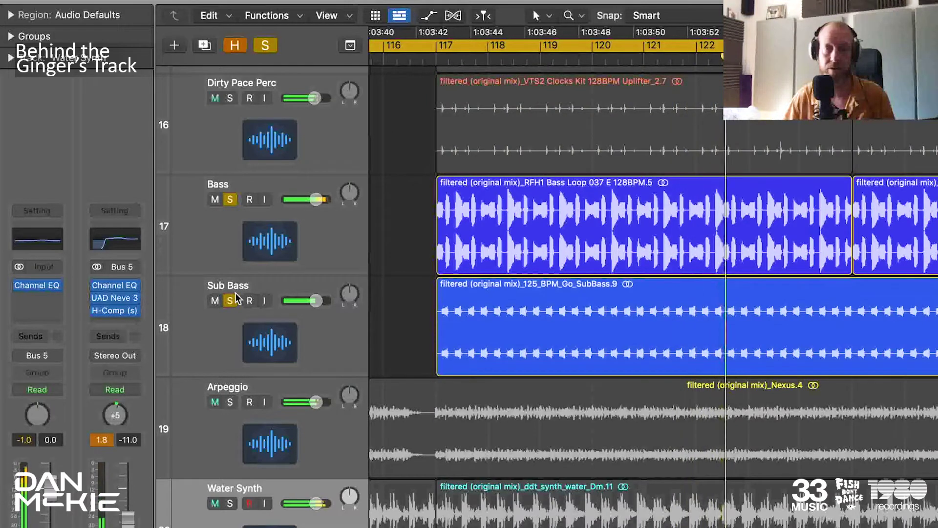
pyautogui.click(230, 300)
pyautogui.click(230, 199)
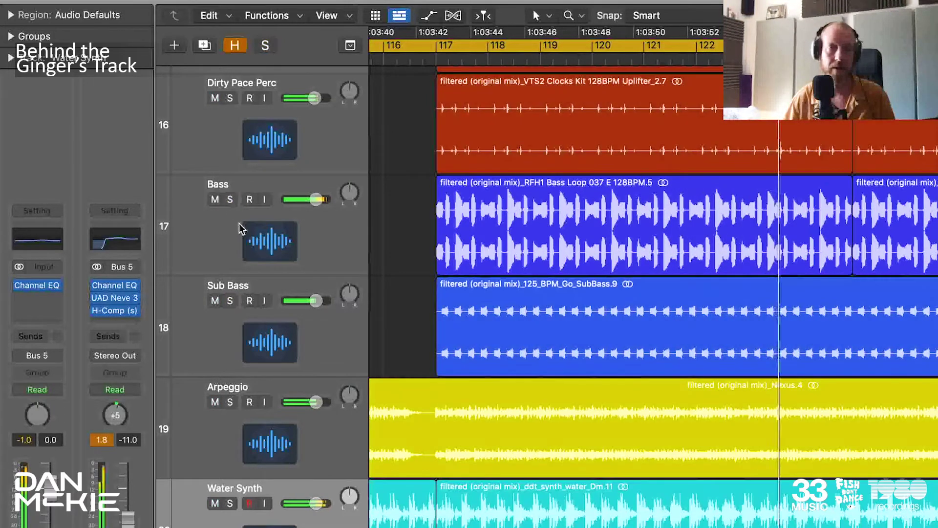
pyautogui.scroll(-5, 526, 274)
pyautogui.click(524, 279)
pyautogui.keyDown('ctrl'); pyautogui.keyDown('alt'); pyautogui.click(546, 248); pyautogui.keyUp('alt'); pyautogui.keyUp('ctrl')
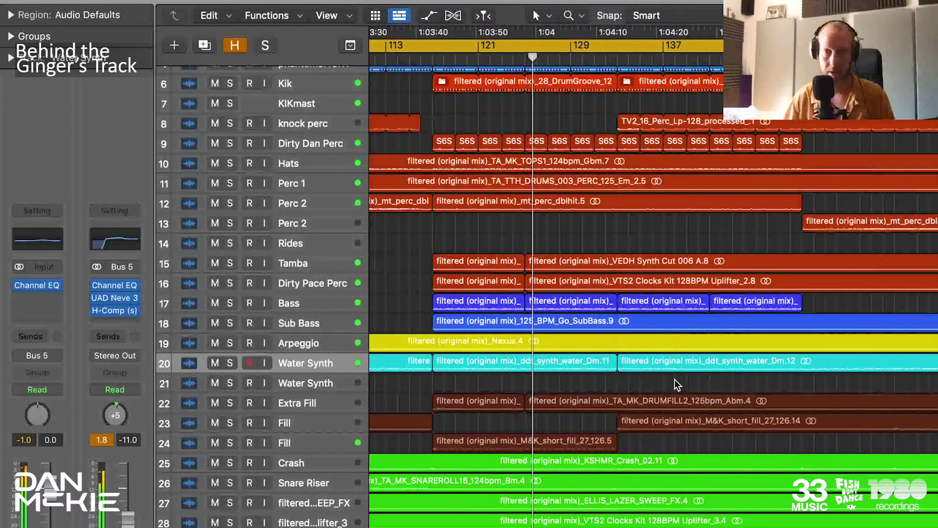
# Show the track automation lanes across the wider arrangement.
pyautogui.press('a')
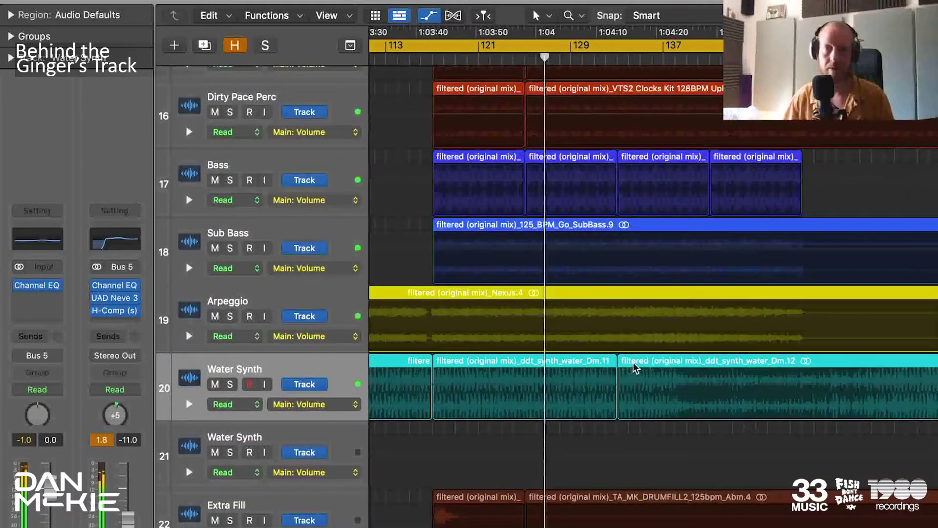
pyautogui.scroll(-10, 636, 369)
pyautogui.scroll(10, 637, 364)
pyautogui.click(652, 259)
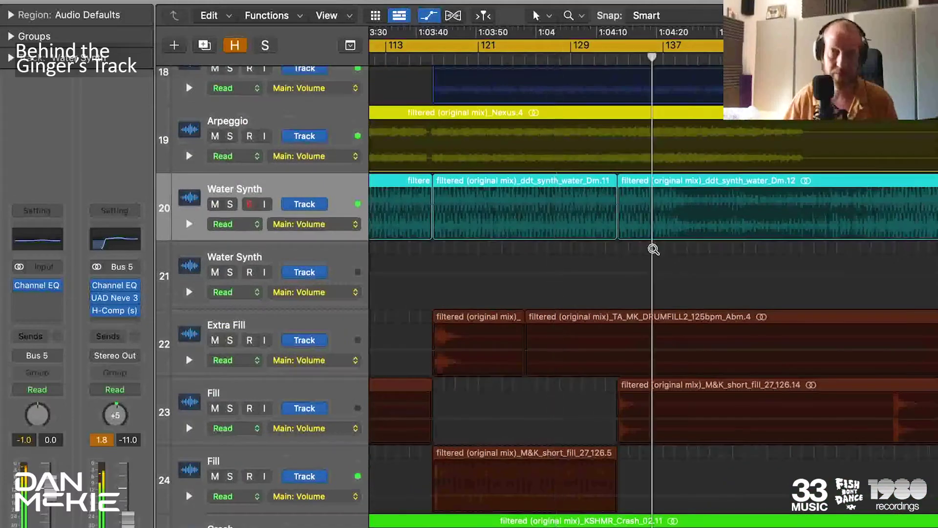
pyautogui.keyDown('ctrl'); pyautogui.keyDown('alt'); pyautogui.click(653, 250); pyautogui.keyUp('alt'); pyautogui.keyUp('ctrl')
pyautogui.keyDown('ctrl'); pyautogui.keyDown('alt'); pyautogui.click(662, 266); pyautogui.keyUp('alt'); pyautogui.keyUp('ctrl')
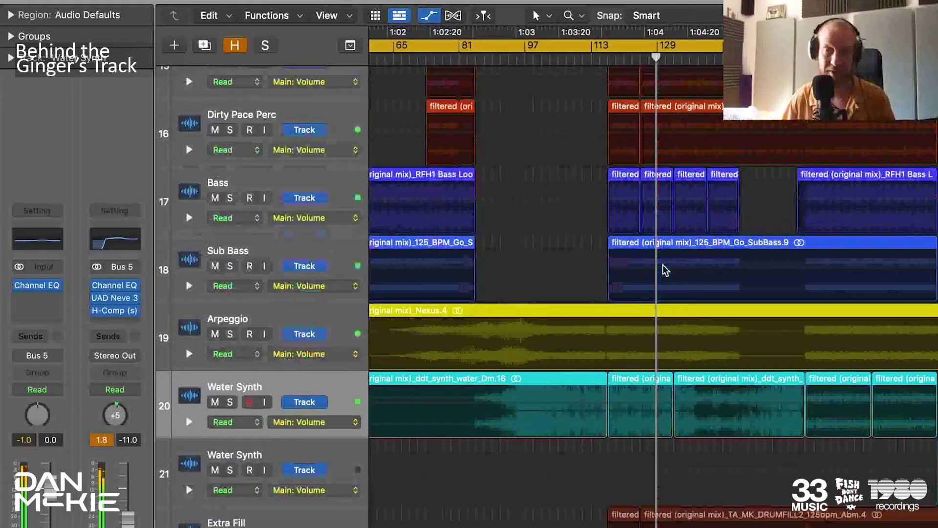
# Examine the volume automation lanes from the percussion tracks down to the crash, riser and sweep effects tracks.
pyautogui.scroll(-10, 664, 268)
pyautogui.scroll(3, 665, 269)
pyautogui.scroll(-2, 665, 269)
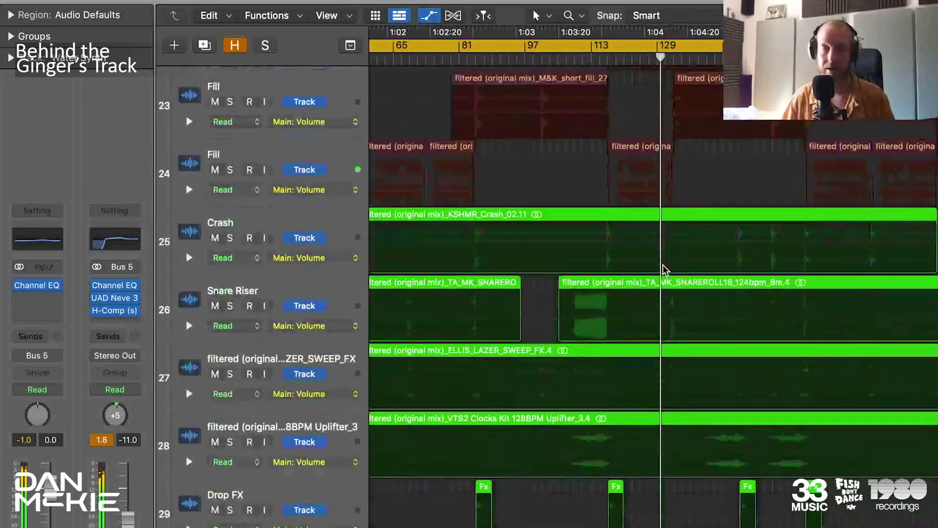
pyautogui.scroll(6, 665, 269)
pyautogui.scroll(8, 664, 269)
pyautogui.scroll(-3, 674, 268)
pyautogui.hscroll(-5, 675, 269)
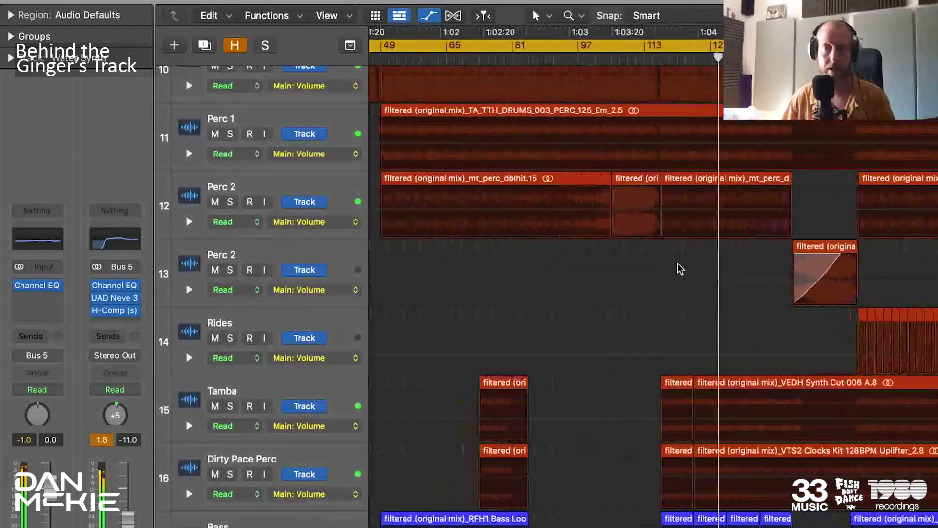
# Look over the volume automation lanes of the percussion and bass tracks, and hide the track automation.
pyautogui.scroll(-10, 676, 269)
pyautogui.scroll(11, 676, 269)
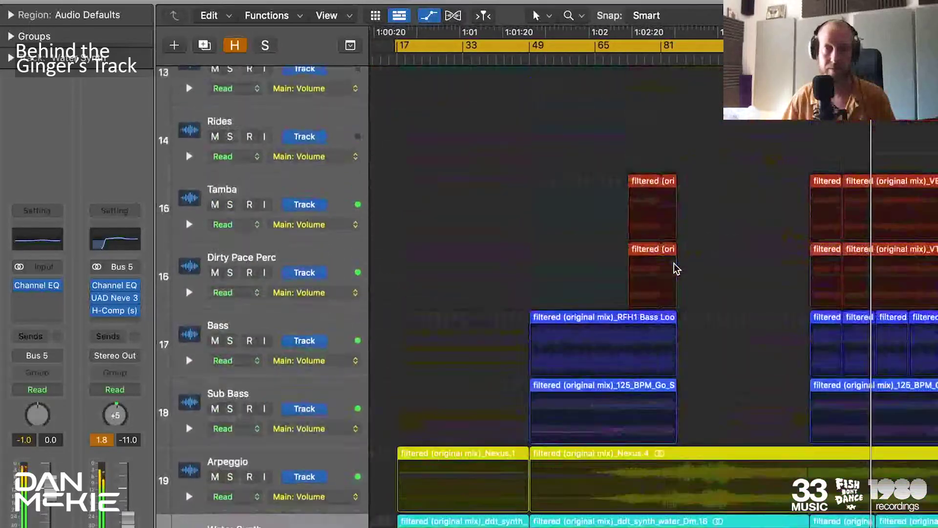
pyautogui.press('a')
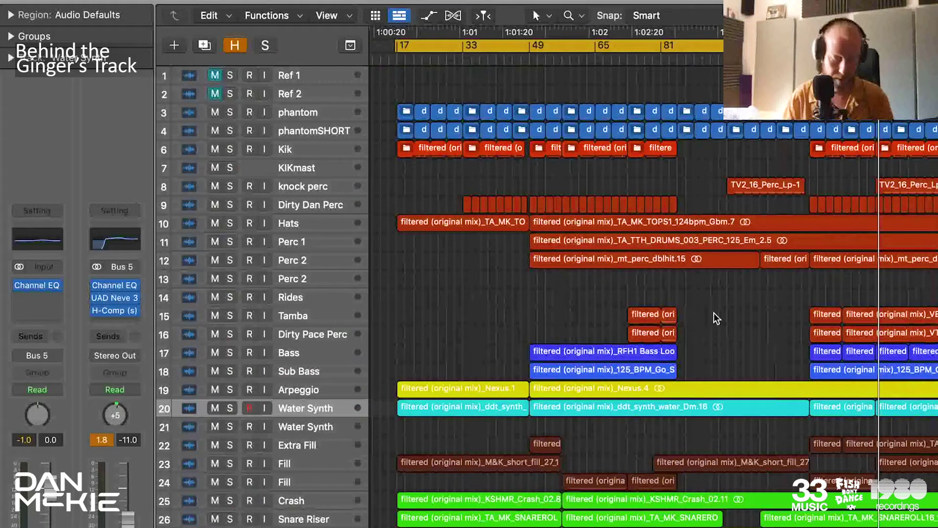
# Show the track automation again and examine the volume lanes from the synths and fills down to the Snare Riser and back up to the percussion.
pyautogui.press('a')
pyautogui.press('a')
pyautogui.press('a')
pyautogui.scroll(-2, 546, 296)
pyautogui.scroll(-7, 928, 303)
pyautogui.hscroll(7, 921, 259)
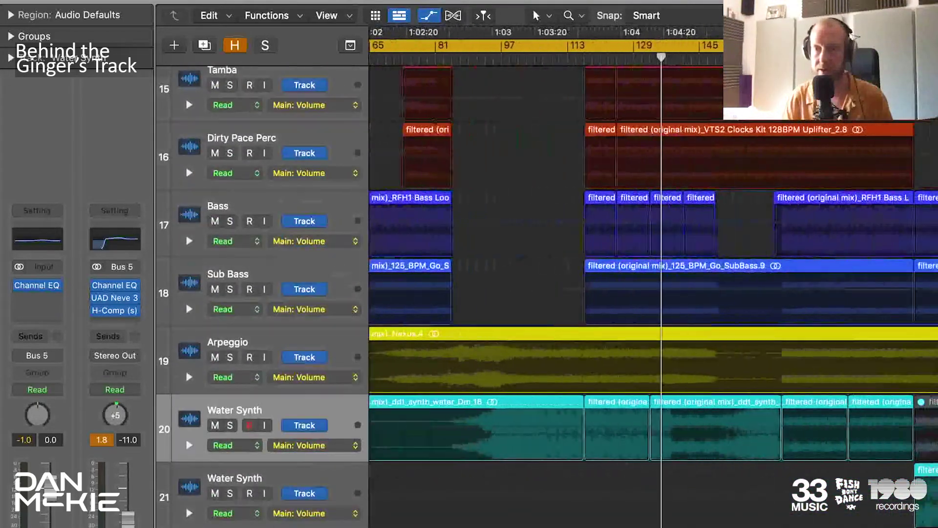
pyautogui.scroll(-10, 874, 320)
pyautogui.hscroll(3, 877, 321)
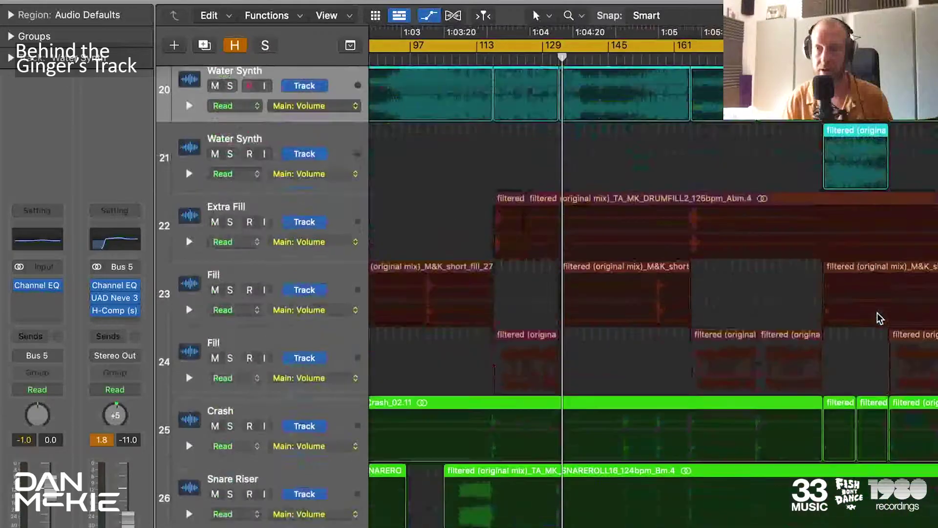
pyautogui.scroll(5, 878, 320)
pyautogui.scroll(12, 860, 315)
pyautogui.hscroll(1, 831, 313)
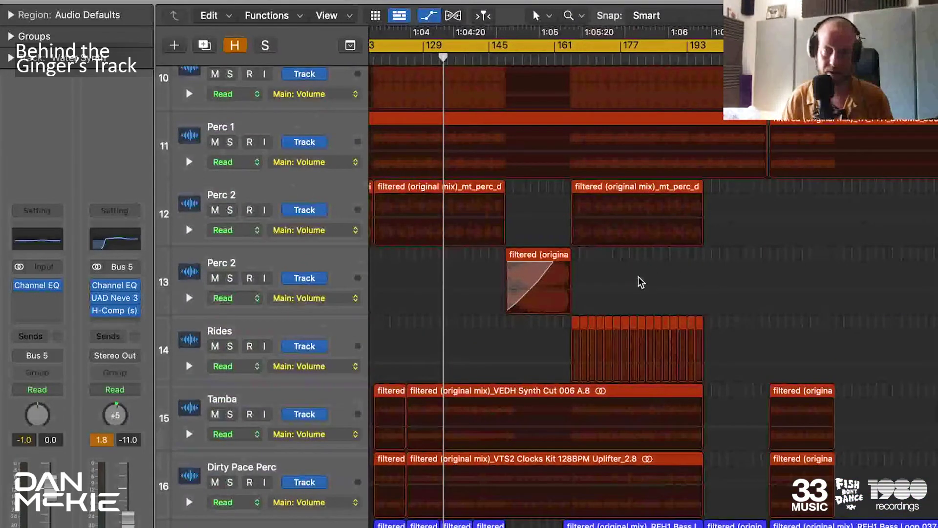
# Hide the track automation and return to the compact arrangement around bars 97 to 161.
pyautogui.press('a')
pyautogui.hscroll(-5, 612, 251)
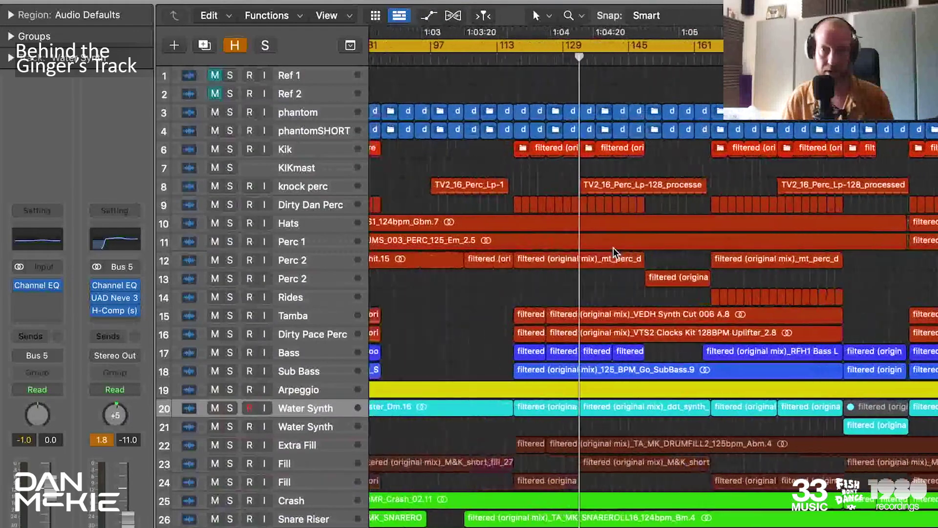
pyautogui.hscroll(1, 708, 258)
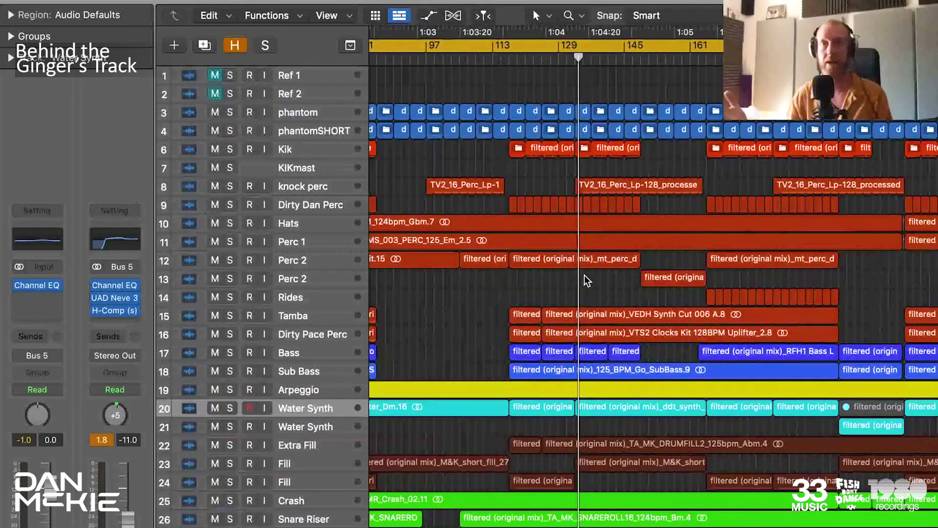
# Zoom in on the arrangement around bars 121 to 153, play it from about bar 142, and restore the wider view.
pyautogui.moveTo(525, 147); pyautogui.dragTo(827, 497)
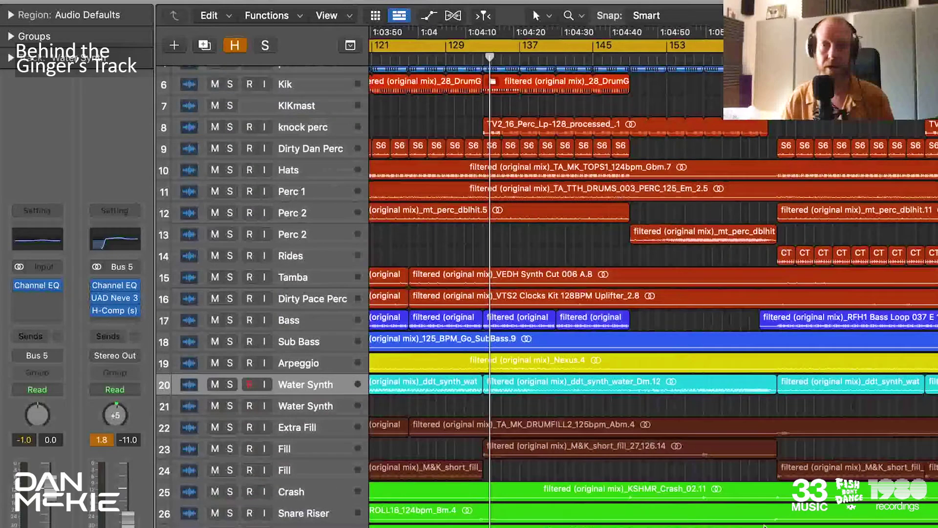
pyautogui.click(567, 59)
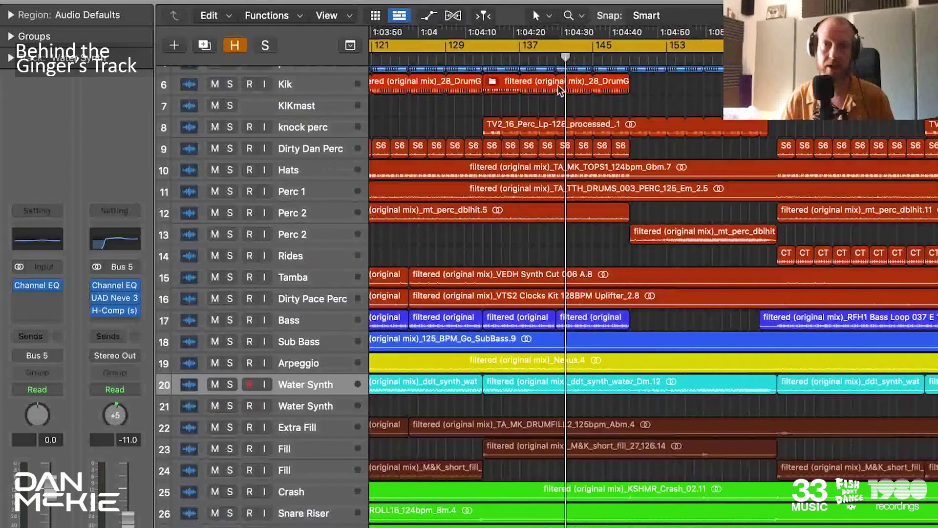
pyautogui.press('space')
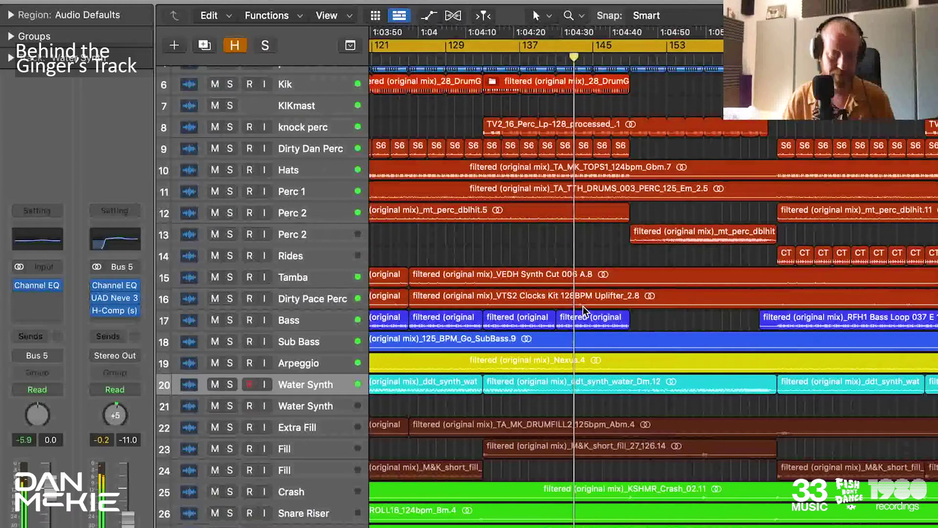
pyautogui.press('s')
pyautogui.press('s')
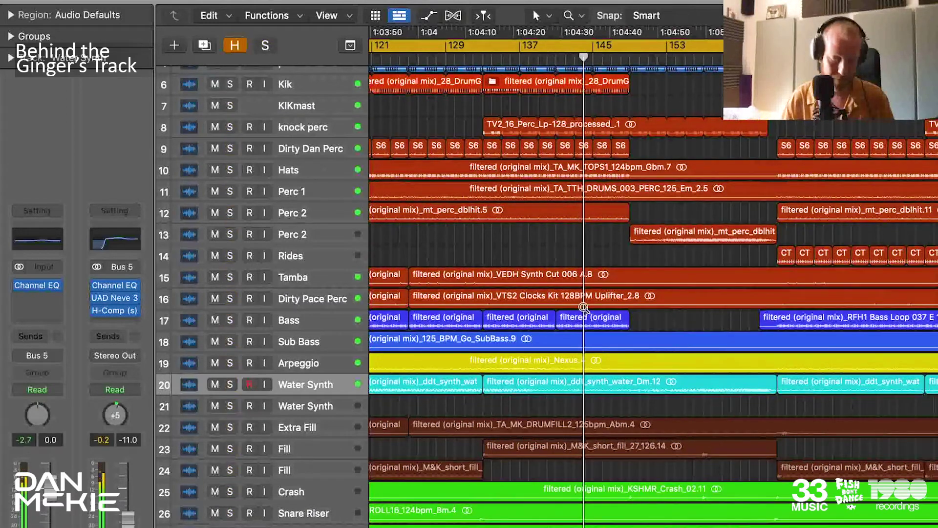
pyautogui.keyDown('ctrl'); pyautogui.keyDown('alt'); pyautogui.click(631, 259); pyautogui.keyUp('alt'); pyautogui.keyUp('ctrl')
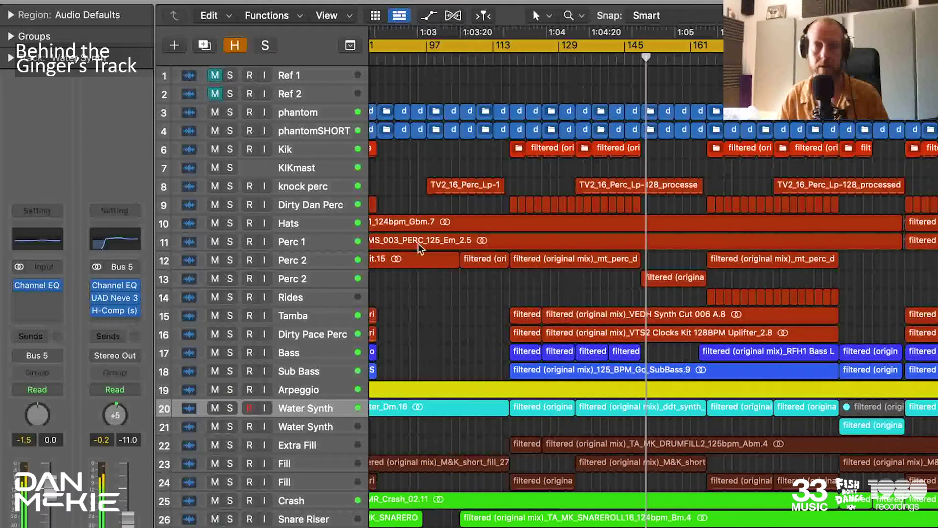
# Audition the knock perc track in solo, add the upper Water Synth track to the solo, and clear both solos.
pyautogui.click(230, 187)
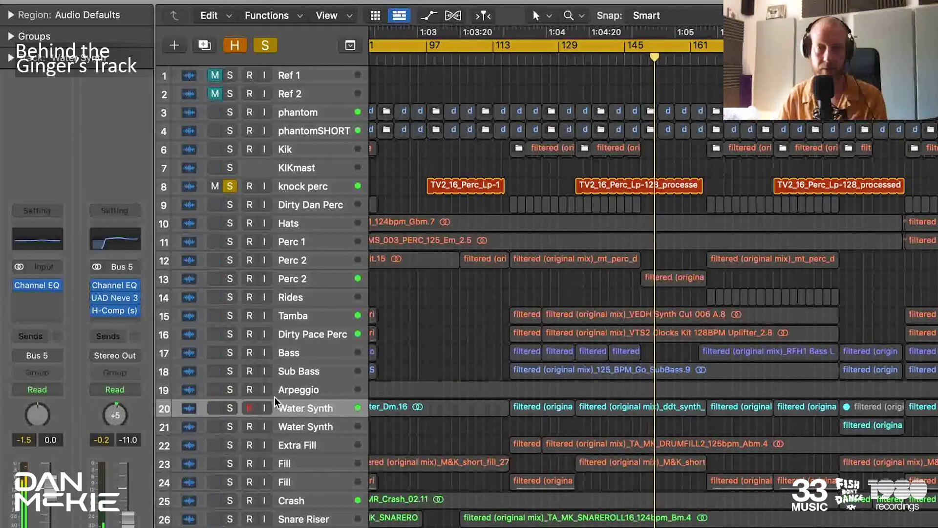
pyautogui.click(234, 408)
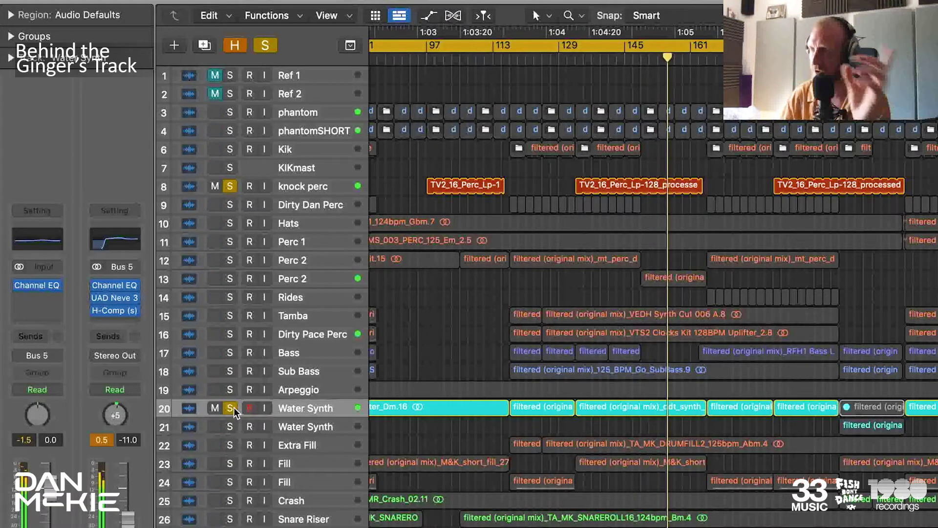
pyautogui.click(233, 408)
pyautogui.click(229, 187)
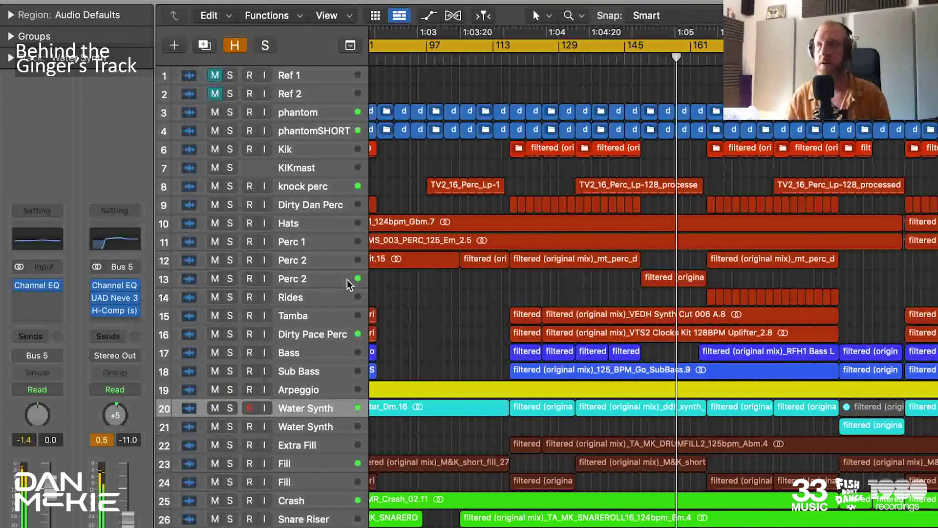